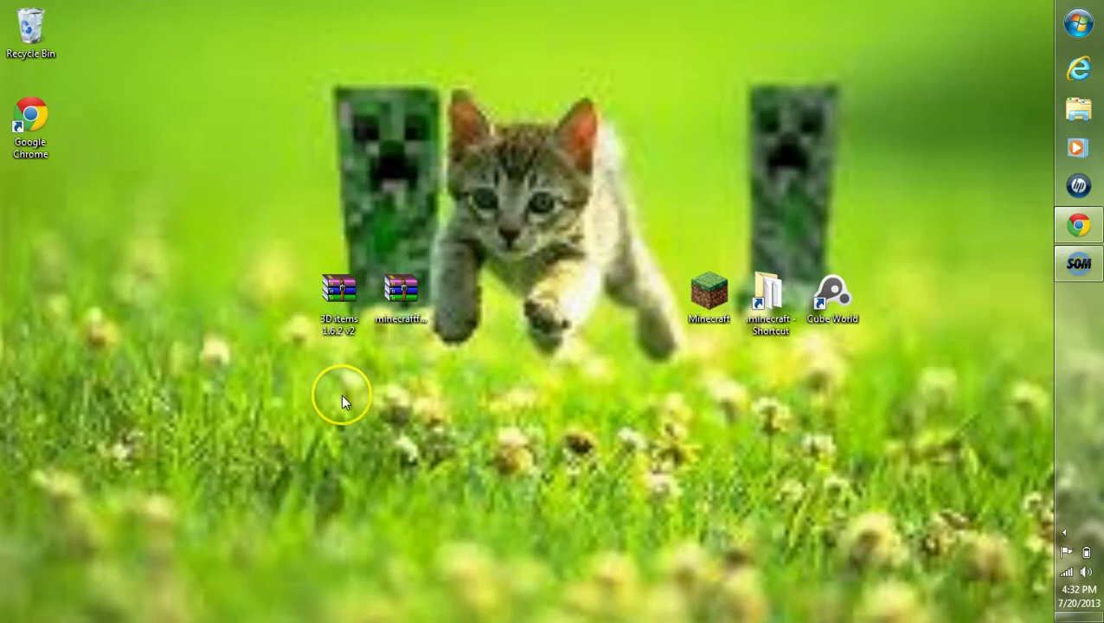
Step: Select the 3D items 1.6.2 v2 archive and the Forge installer on the desktop, then clear the selection
left_click(338, 299)
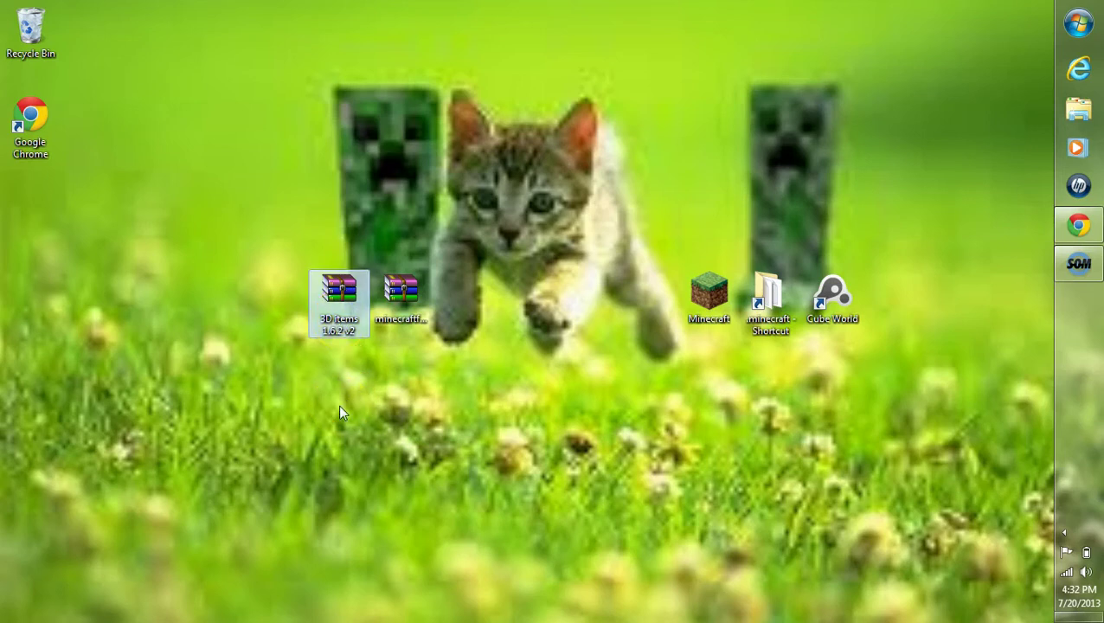
left_click(401, 298)
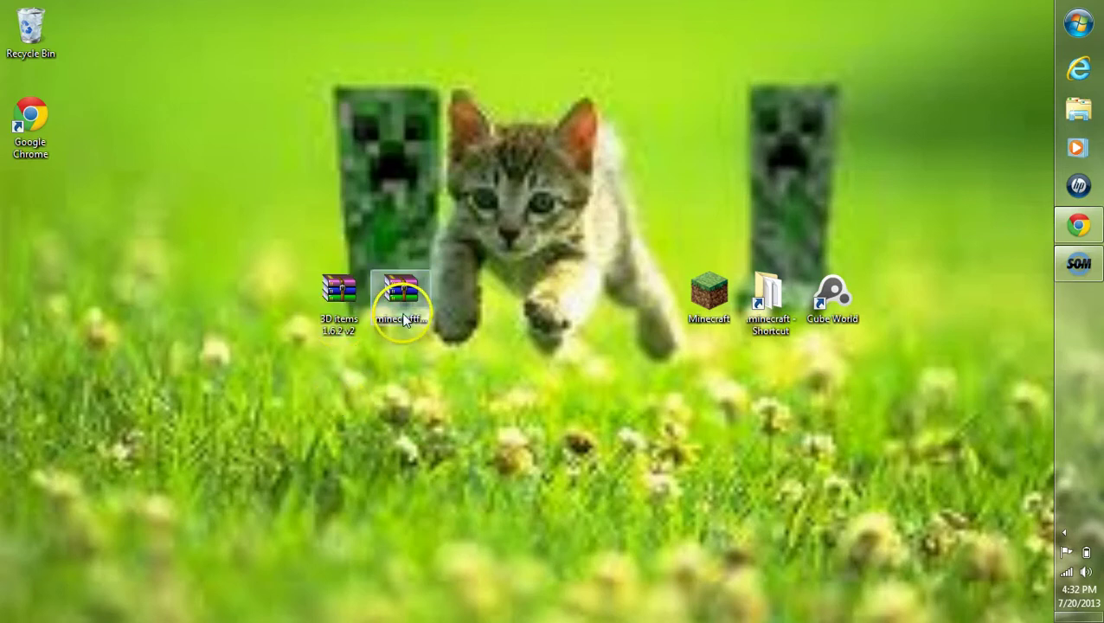
left_click(344, 414)
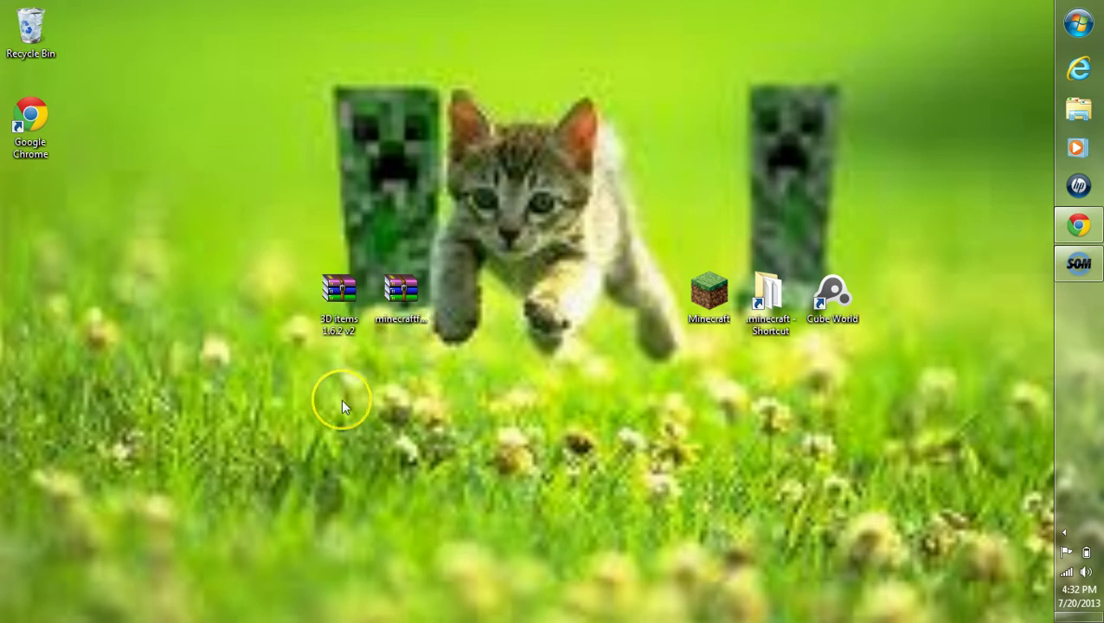
Step: Restore Chrome and scroll the 3D Items forum thread down to the Download 1.6.2 v2 link
left_click(1077, 225)
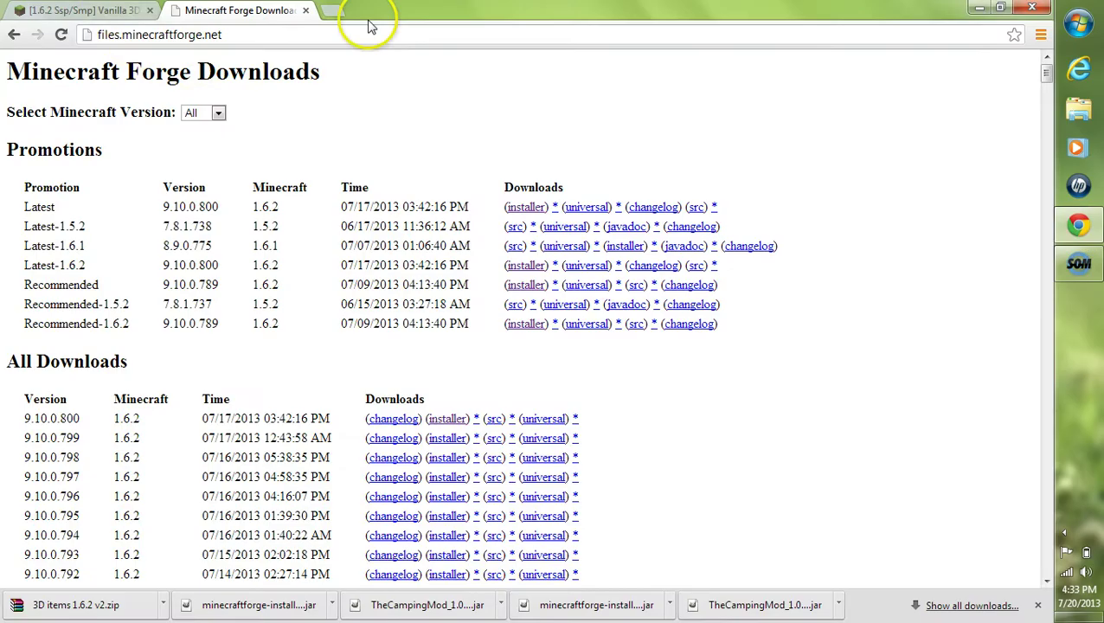
left_click(104, 10)
scroll(579, 275, "up", 3)
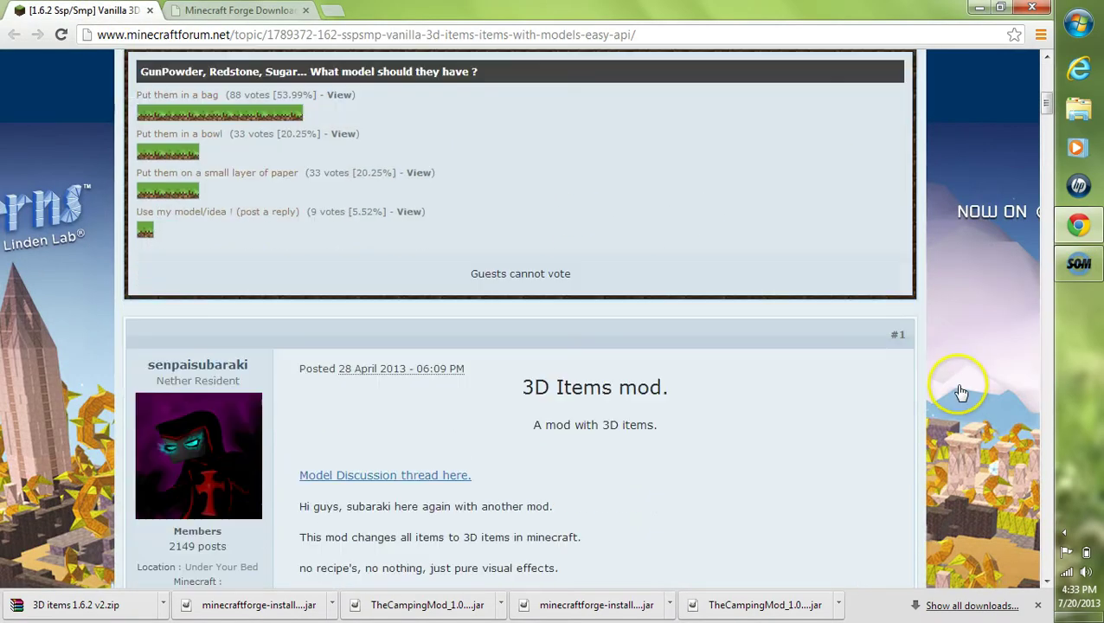
scroll(593, 267, "down", 2)
scroll(697, 268, "down", 4)
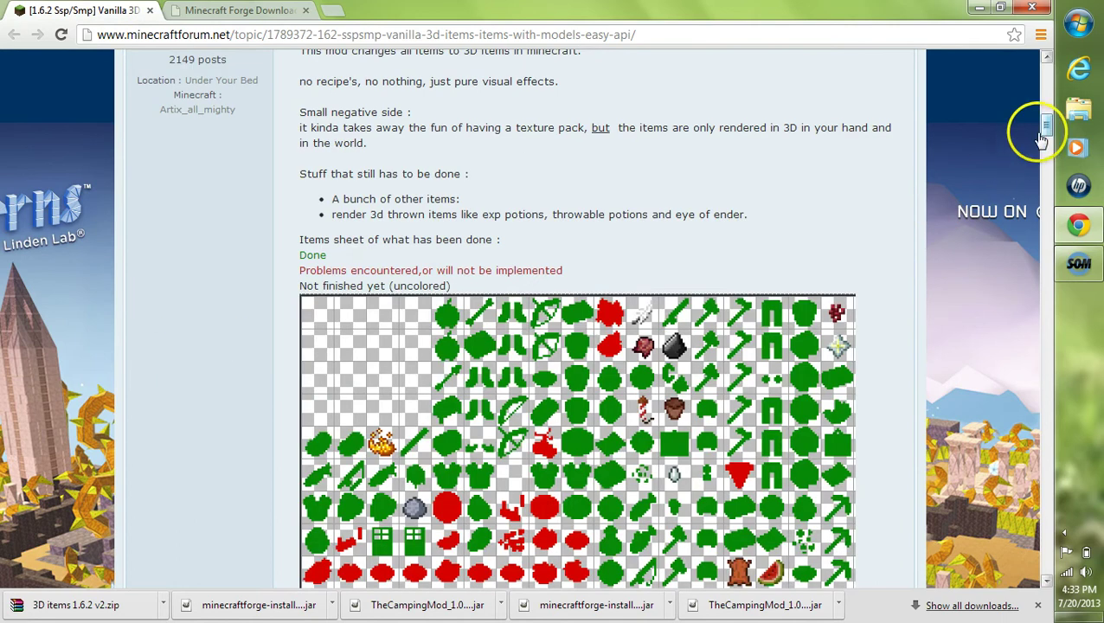
scroll(1030, 156, "down", 1)
left_click_drag(1043, 170, 1044, 230)
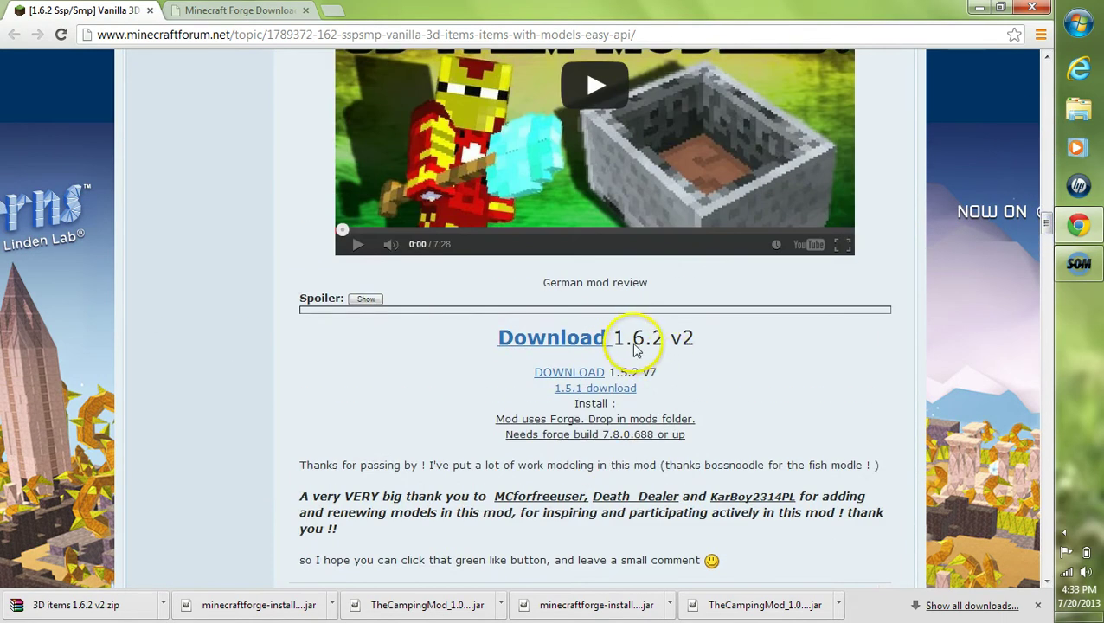
mouse_move(616, 340)
left_mouse_down()
mouse_move(662, 337)
mouse_move(566, 342)
mouse_move(607, 343)
left_mouse_up()
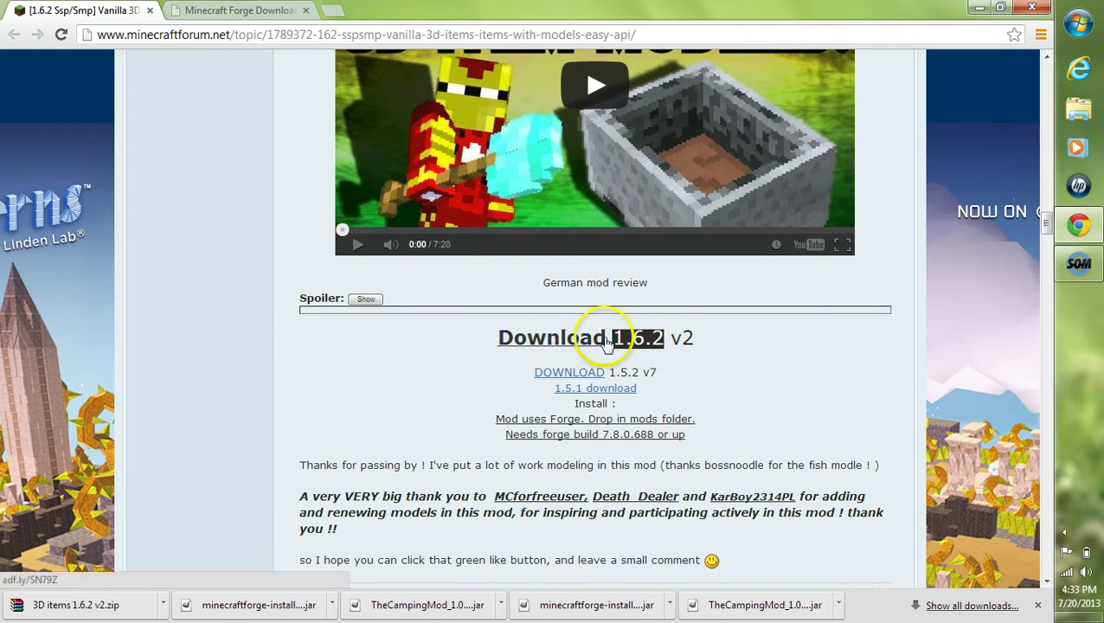
Step: Open the 1.6.2 v2 MediaFire link, skip the ad, download the 2.2 MB zip, then close that tab
middle_click(537, 342)
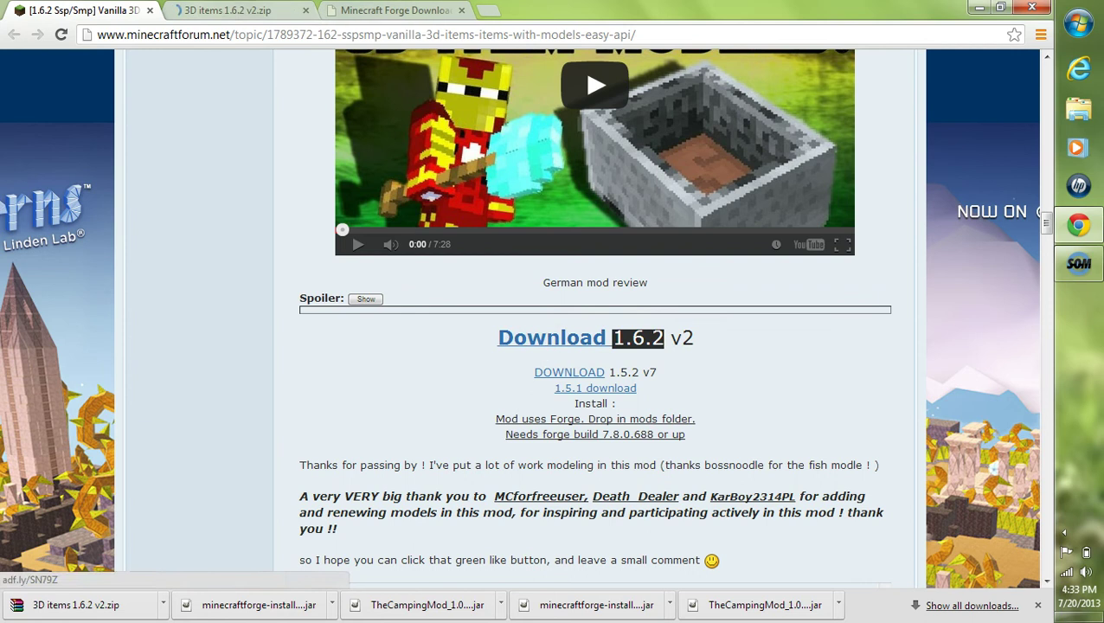
left_click(228, 11)
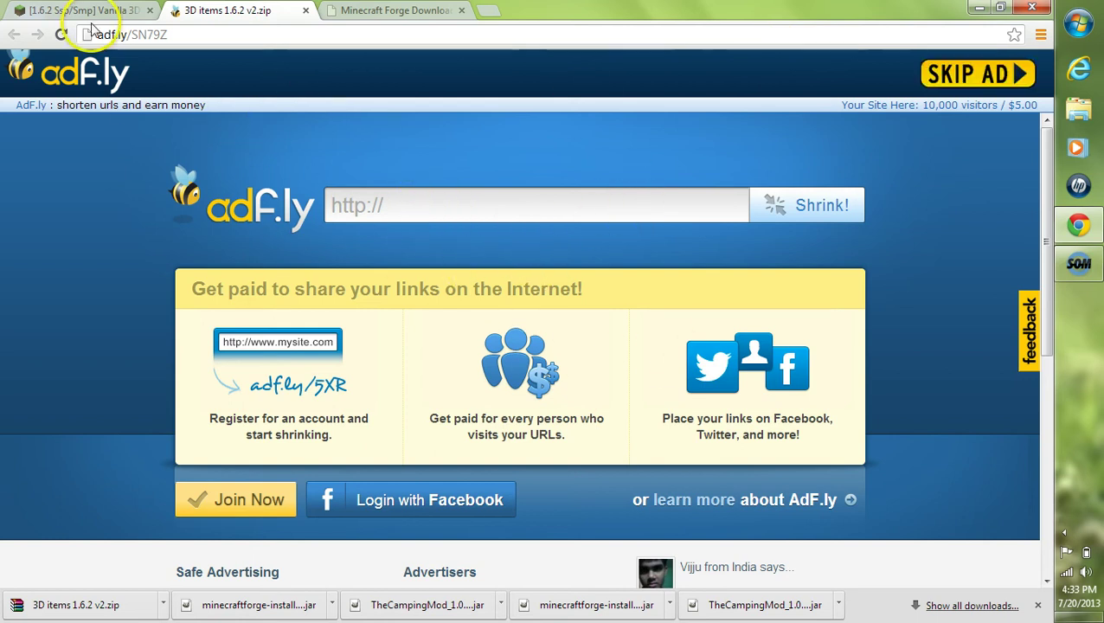
left_click(939, 75)
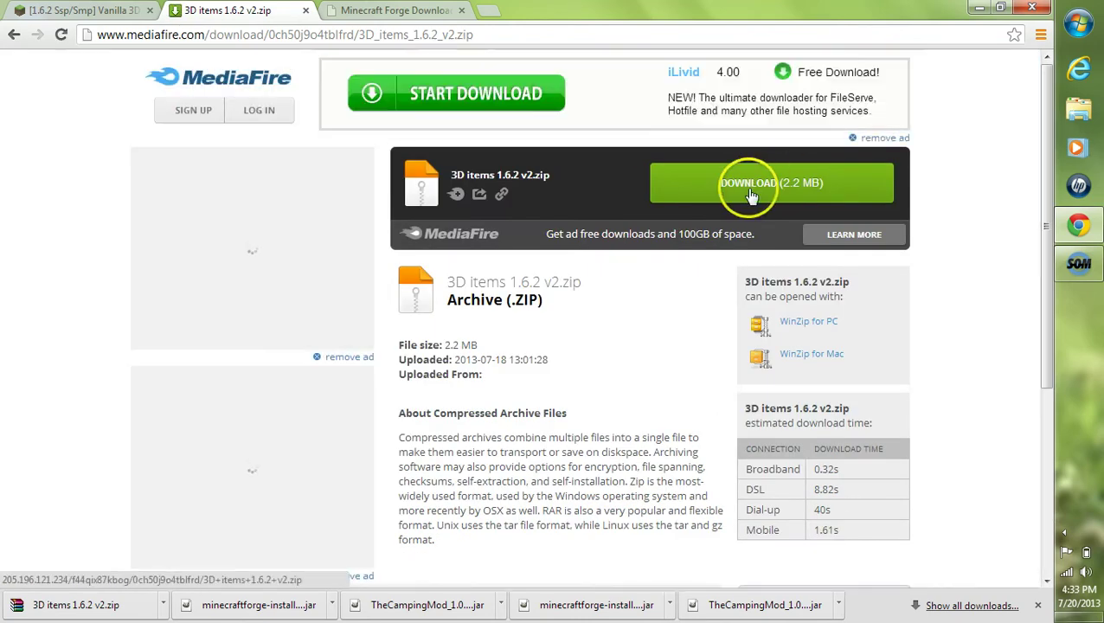
left_click(751, 196)
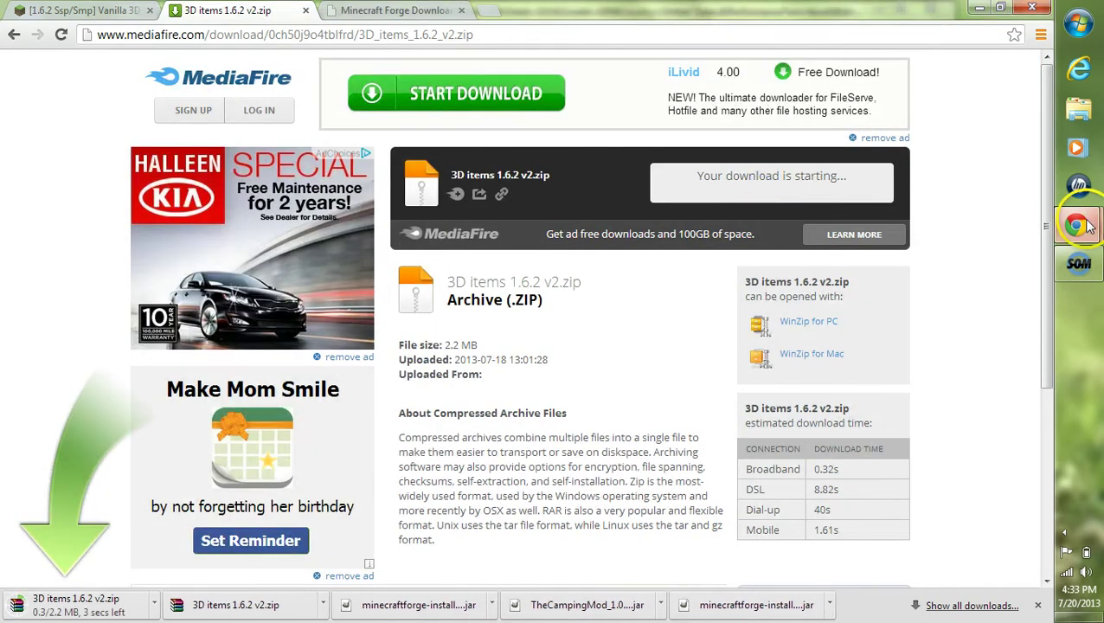
mouse_move(1089, 224)
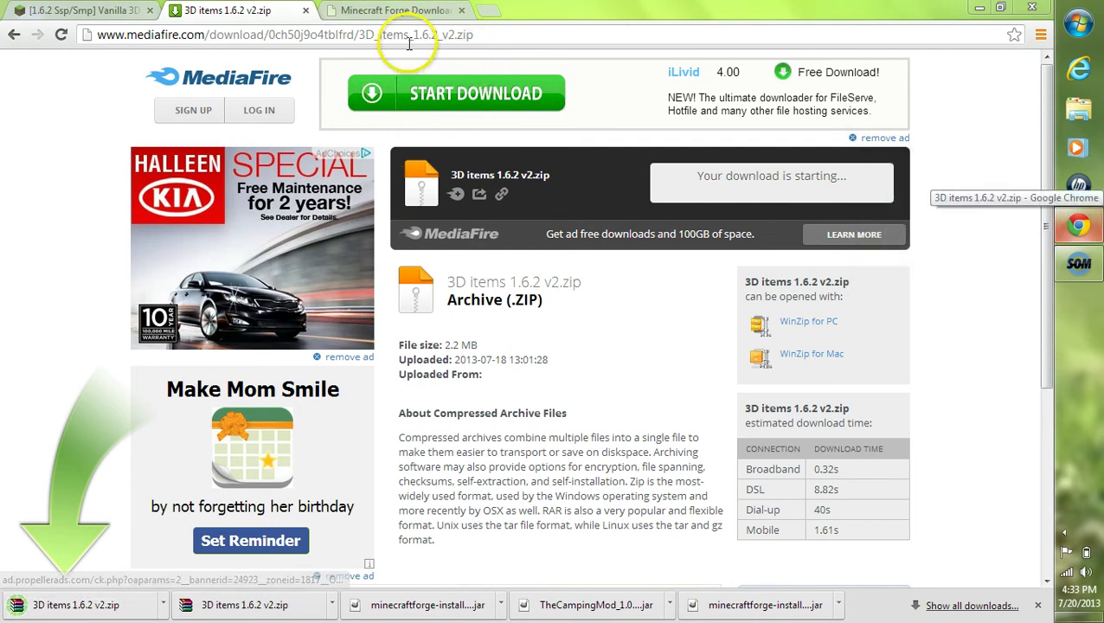
left_click(305, 11)
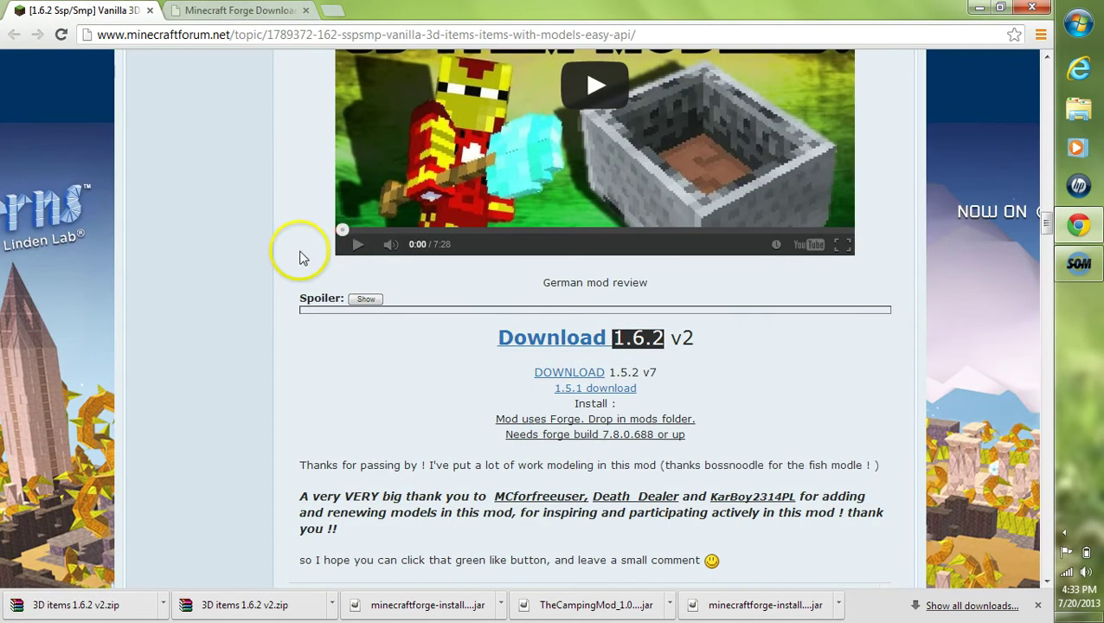
Step: Filter the Minecraft Forge Downloads page to Minecraft version 1.6.2
left_click(259, 12)
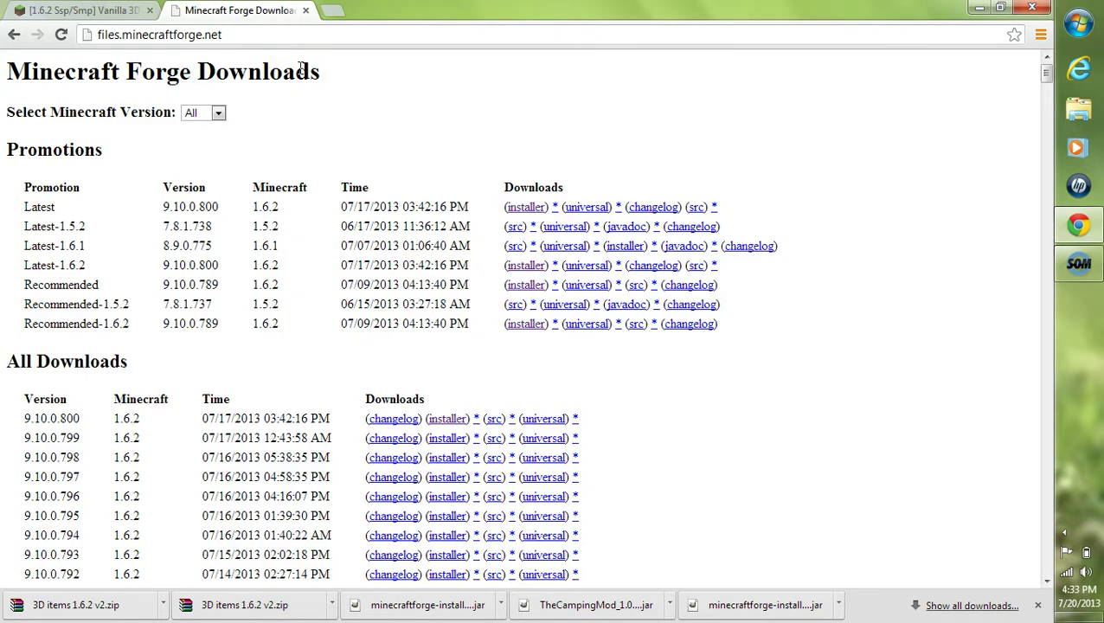
left_click_drag(16, 113, 192, 119)
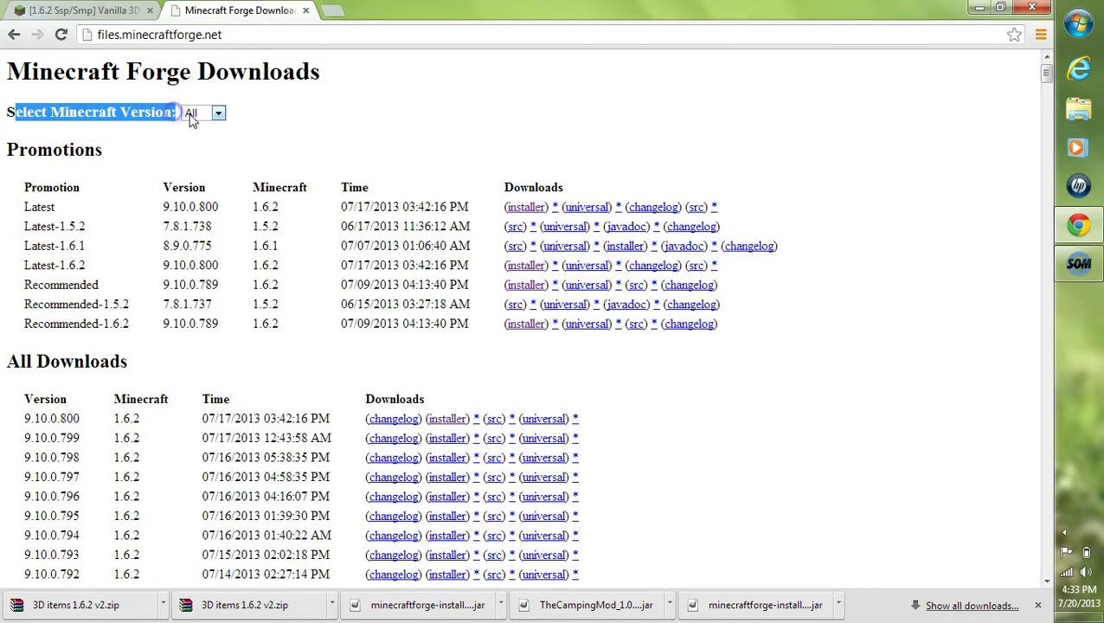
left_click(193, 116)
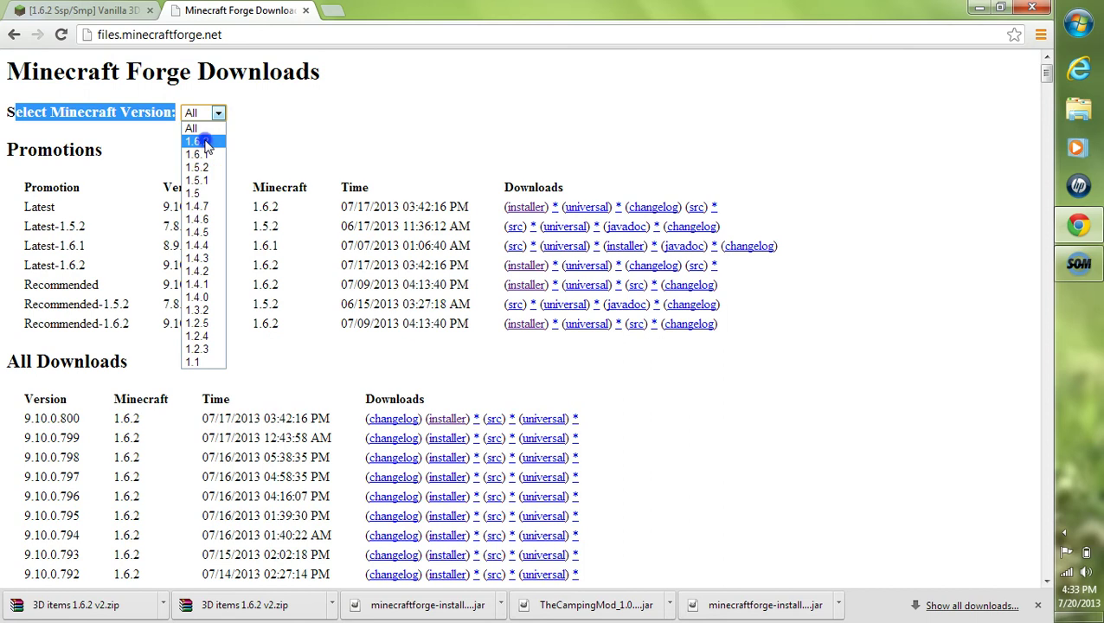
left_click(205, 142)
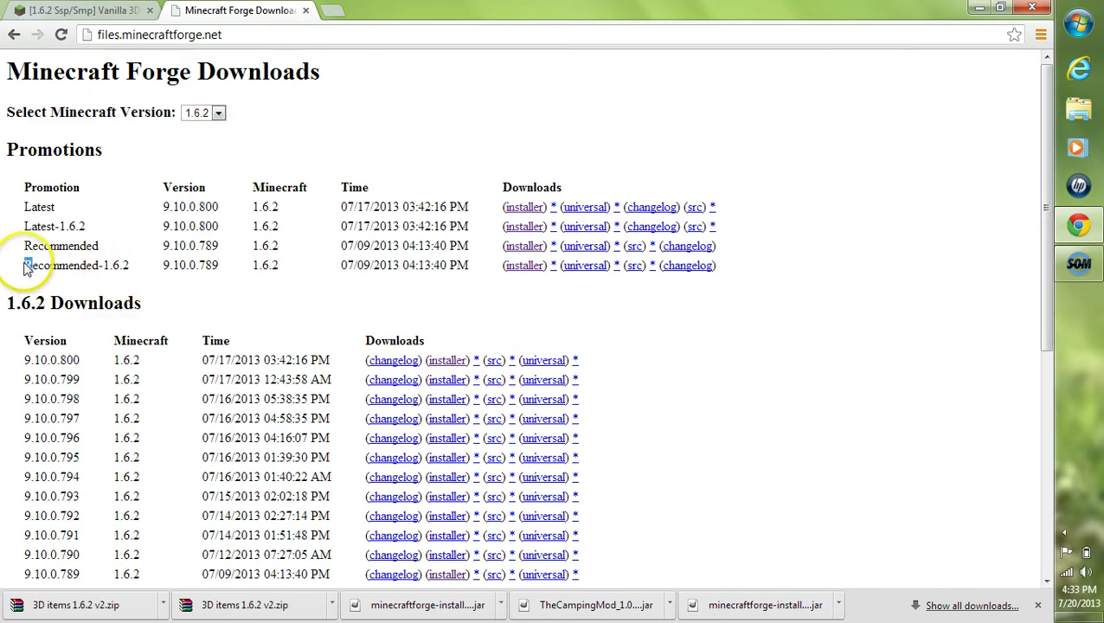
Step: Download the Recommended-1.6.2 installer past the ad page and keep it despite the warning
left_click_drag(23, 266, 99, 267)
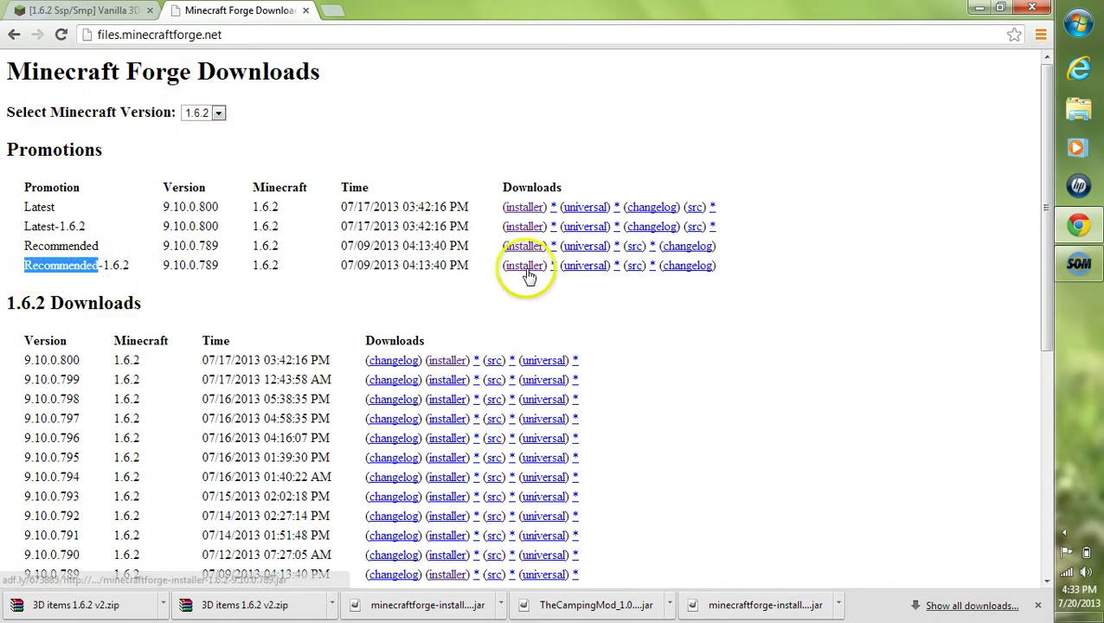
middle_click(524, 270)
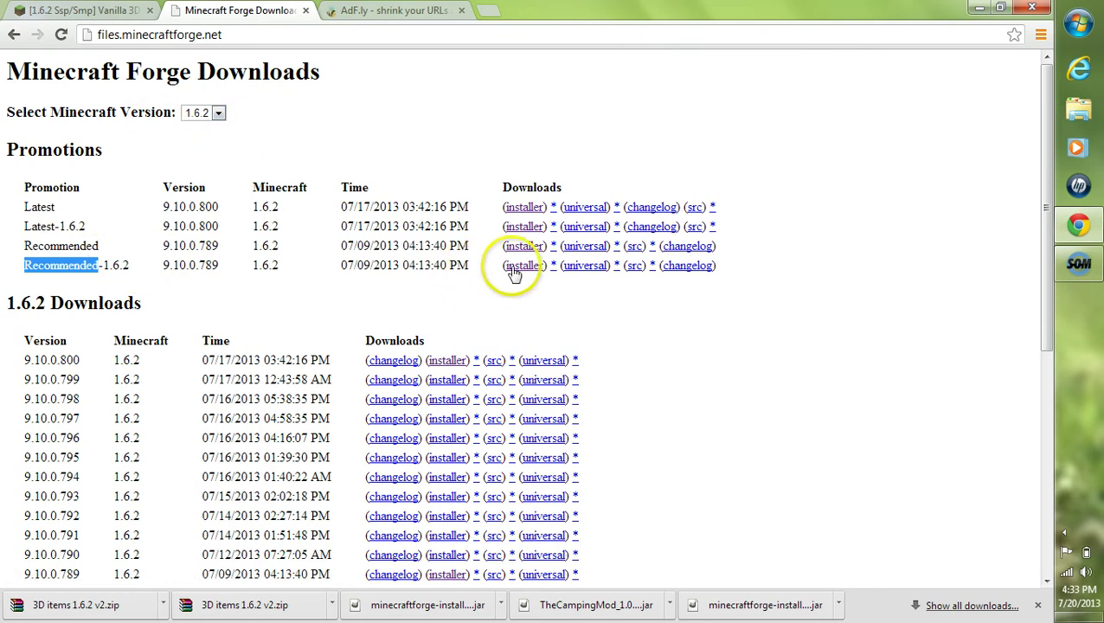
left_click(353, 12)
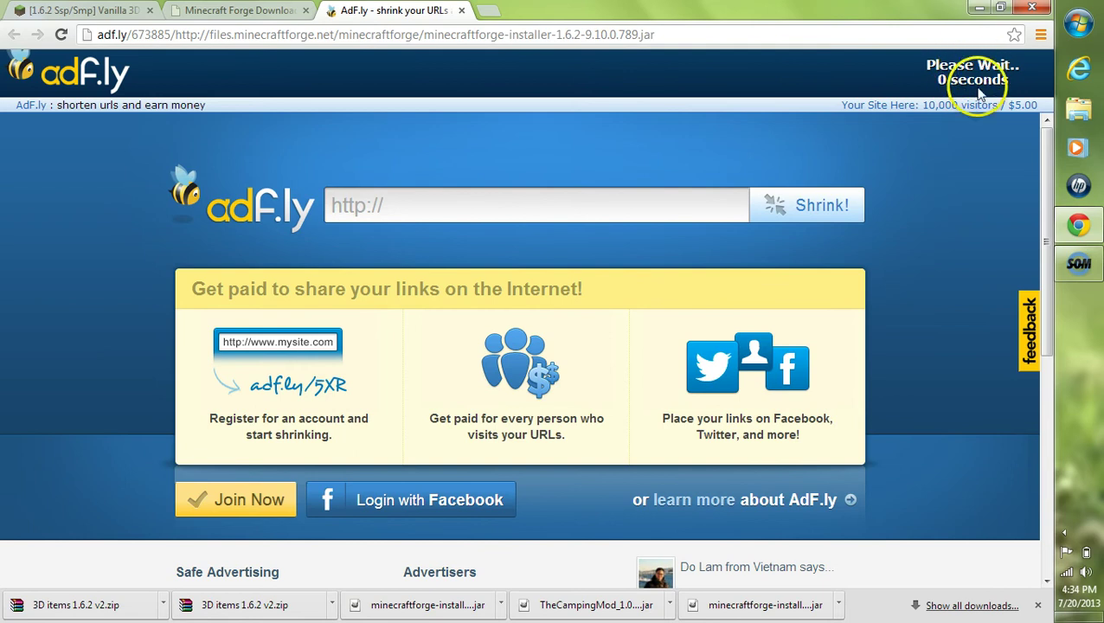
left_click(969, 75)
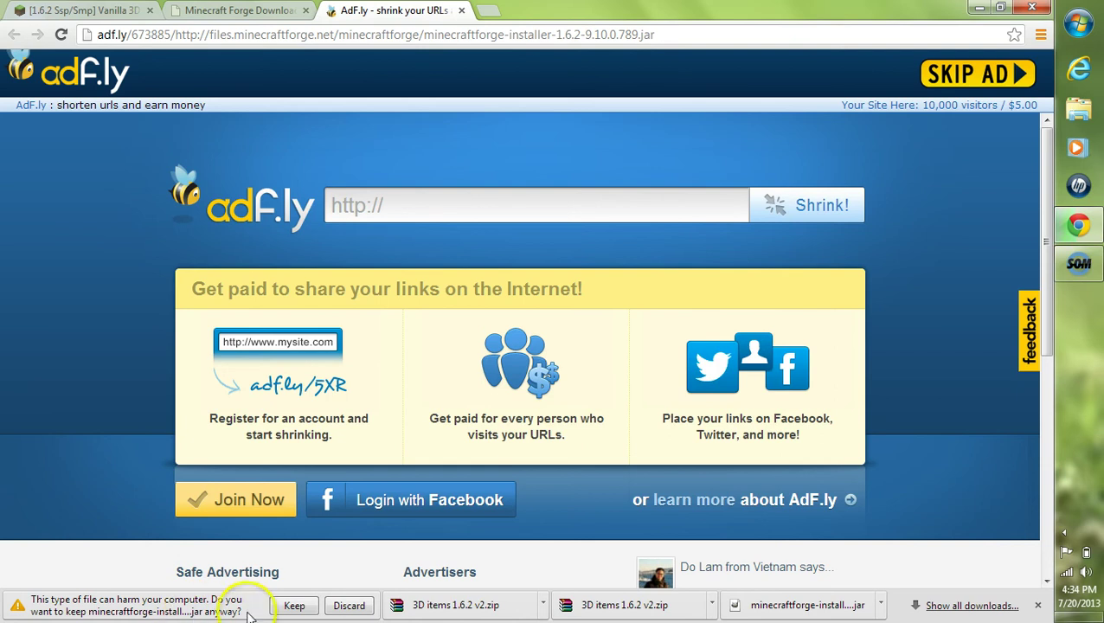
left_click(282, 607)
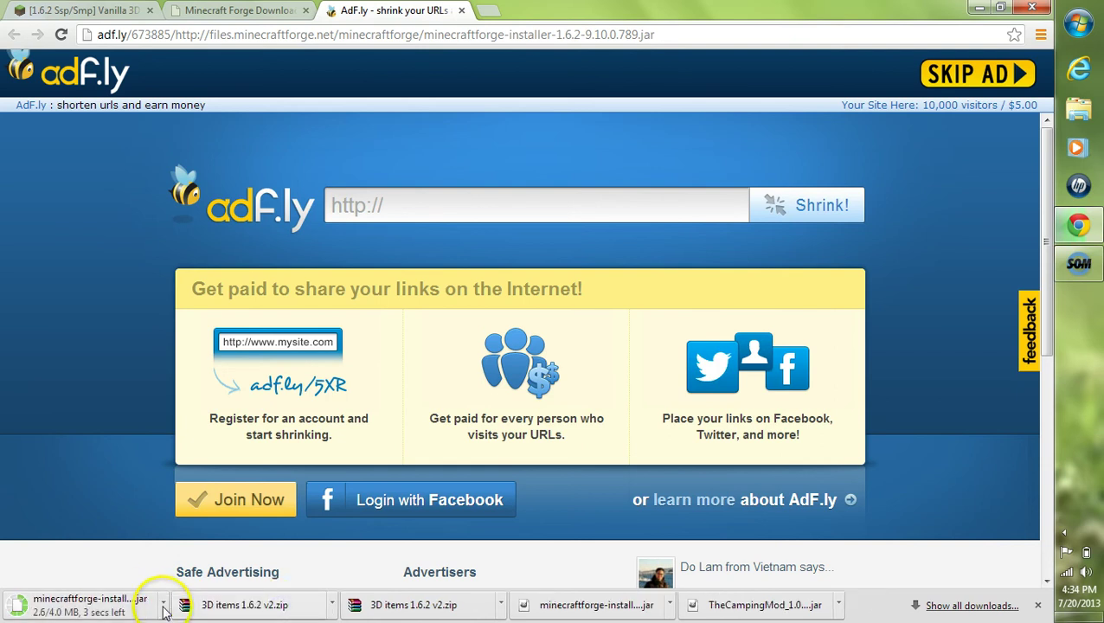
Step: Minimize Chrome and open the Forge installer file with Java(TM) Platform SE binary
left_click(978, 7)
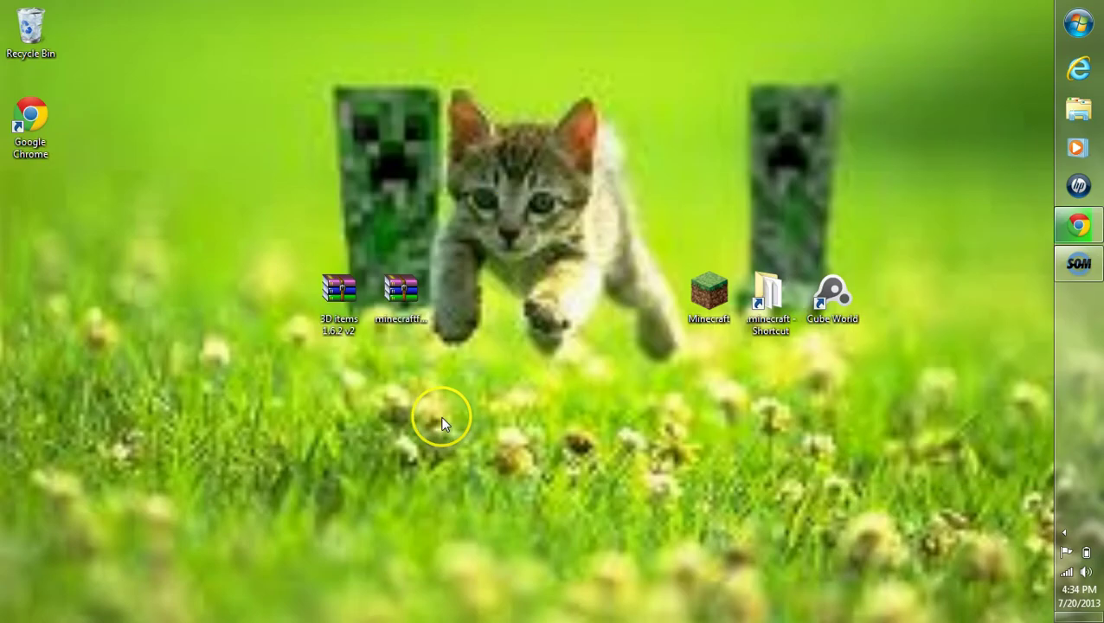
left_click(396, 297)
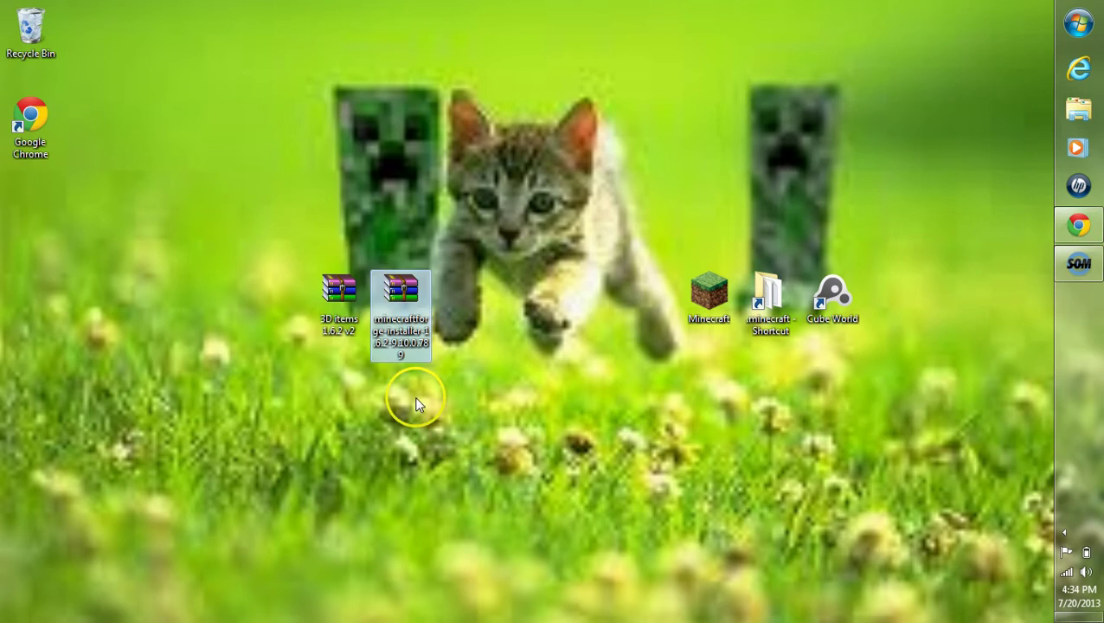
right_click(405, 316)
mouse_move(436, 367)
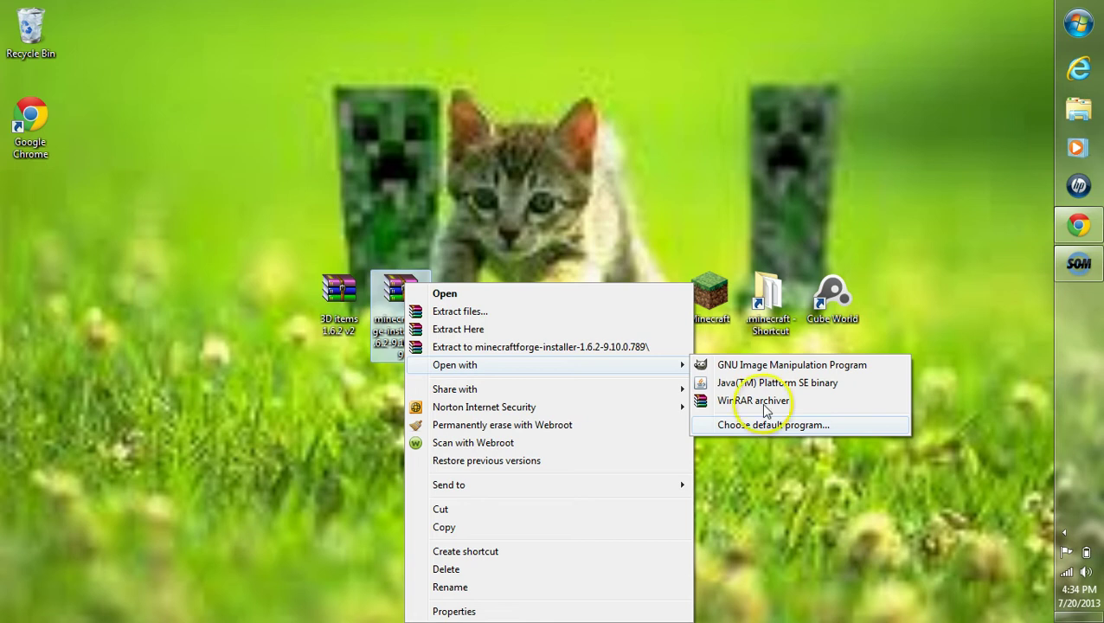
left_click(766, 394)
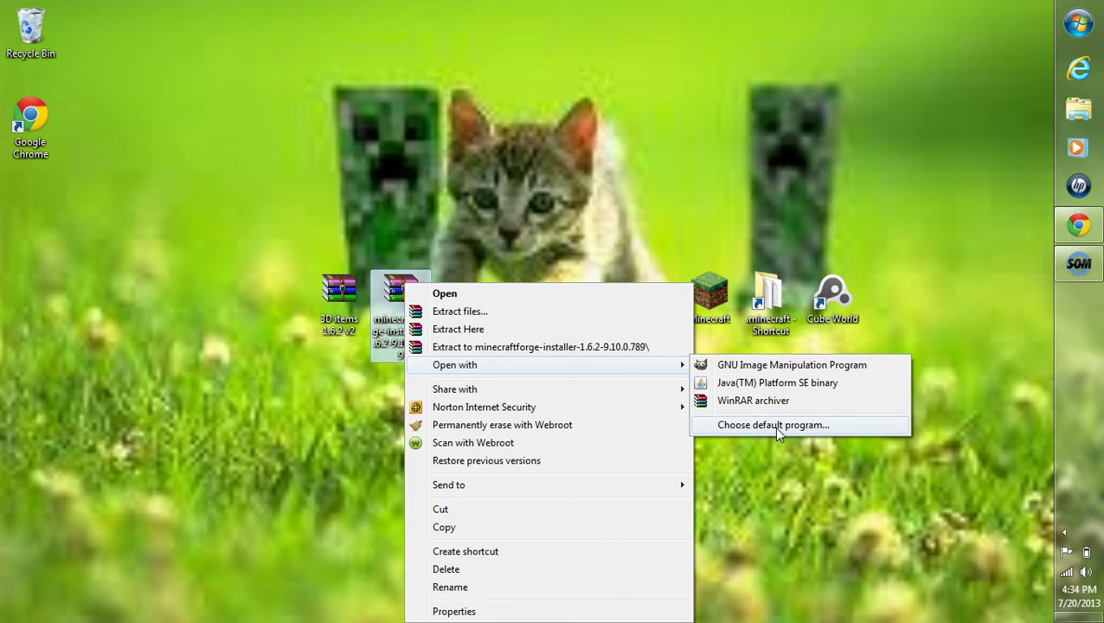
left_click(768, 383)
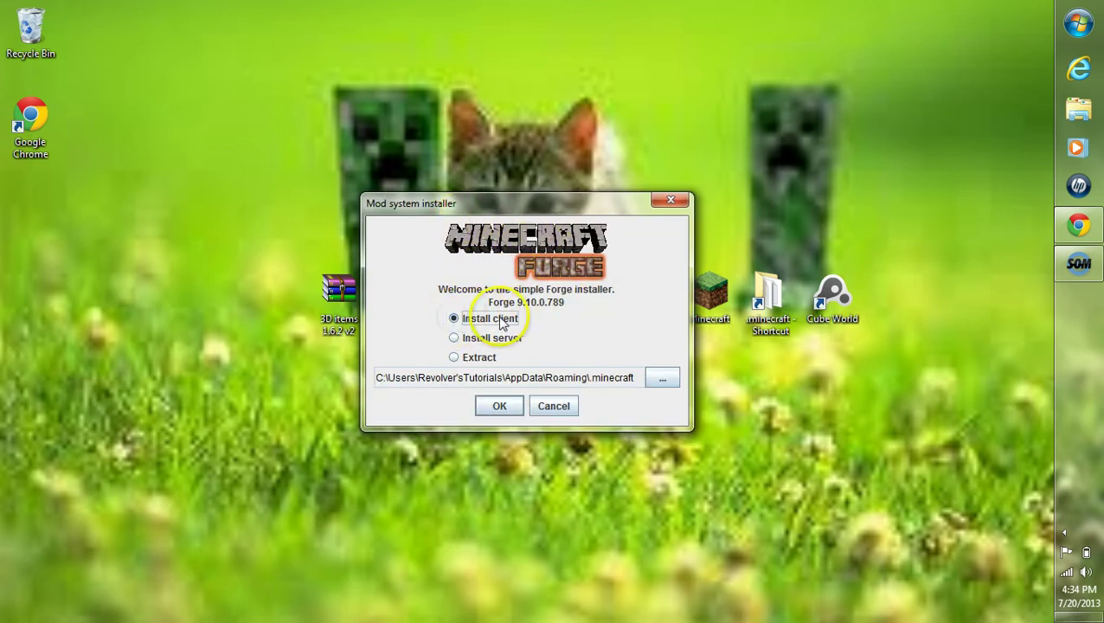
Step: Install the Forge 9.10.0.789 client with Install client and confirm the Complete message
left_click(497, 406)
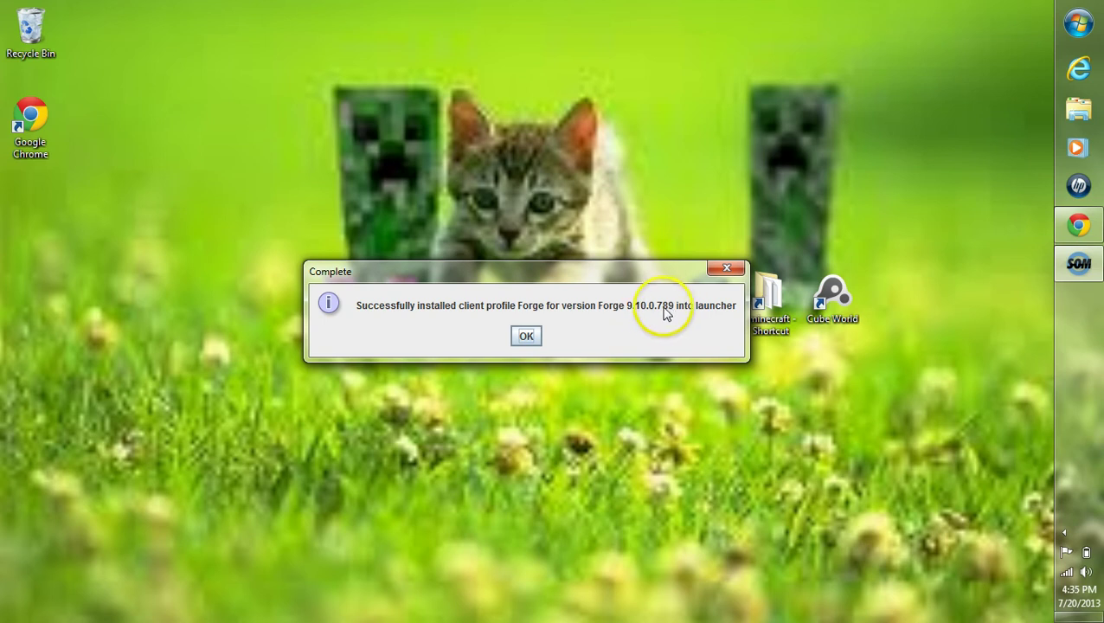
left_click(527, 337)
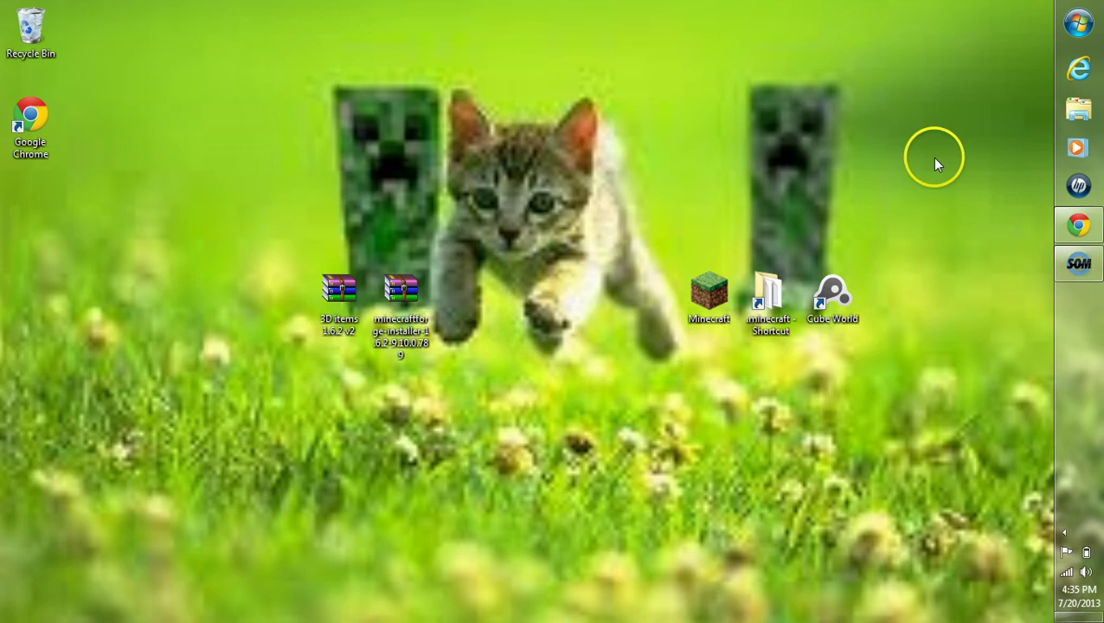
Step: Start the Minecraft launcher, allow it past the security warning, continue logged in, and choose the Forge profile
double_click(710, 292)
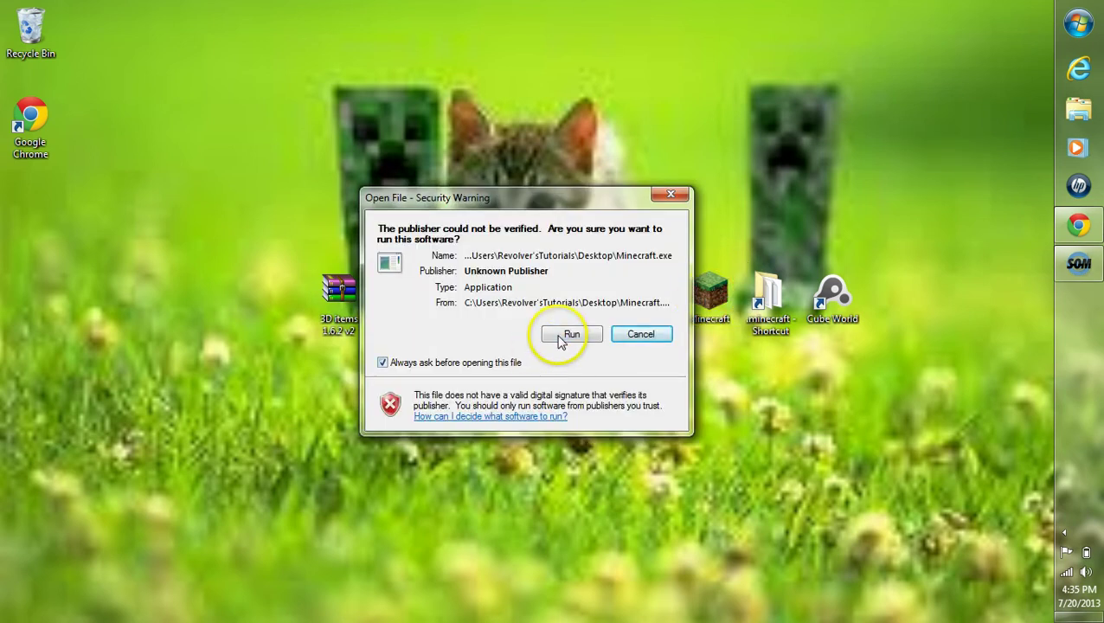
left_click(566, 338)
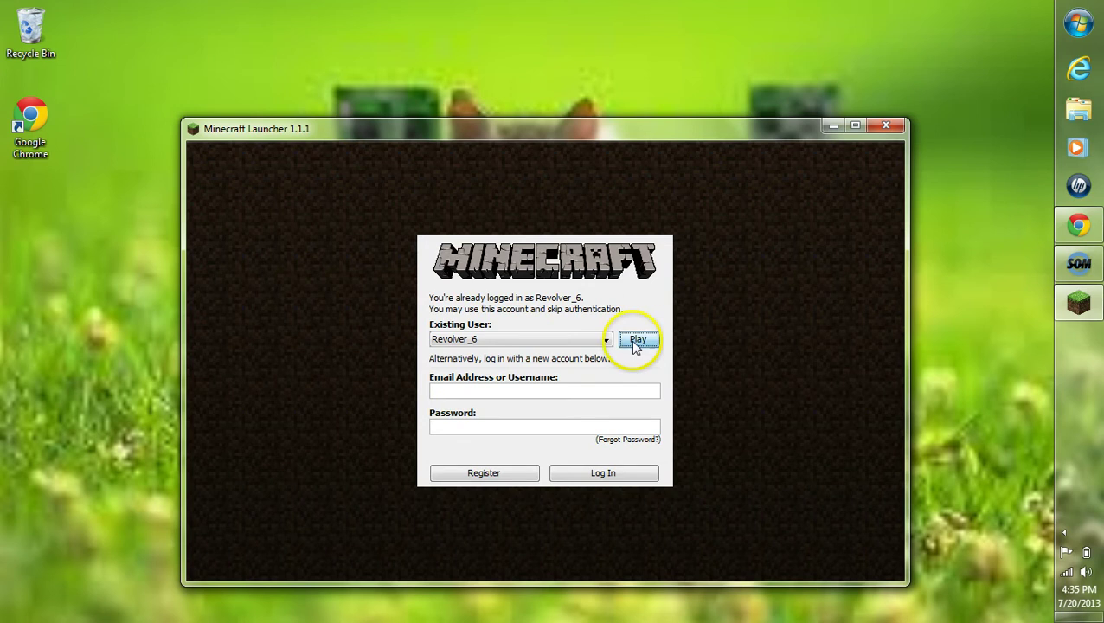
left_click(637, 340)
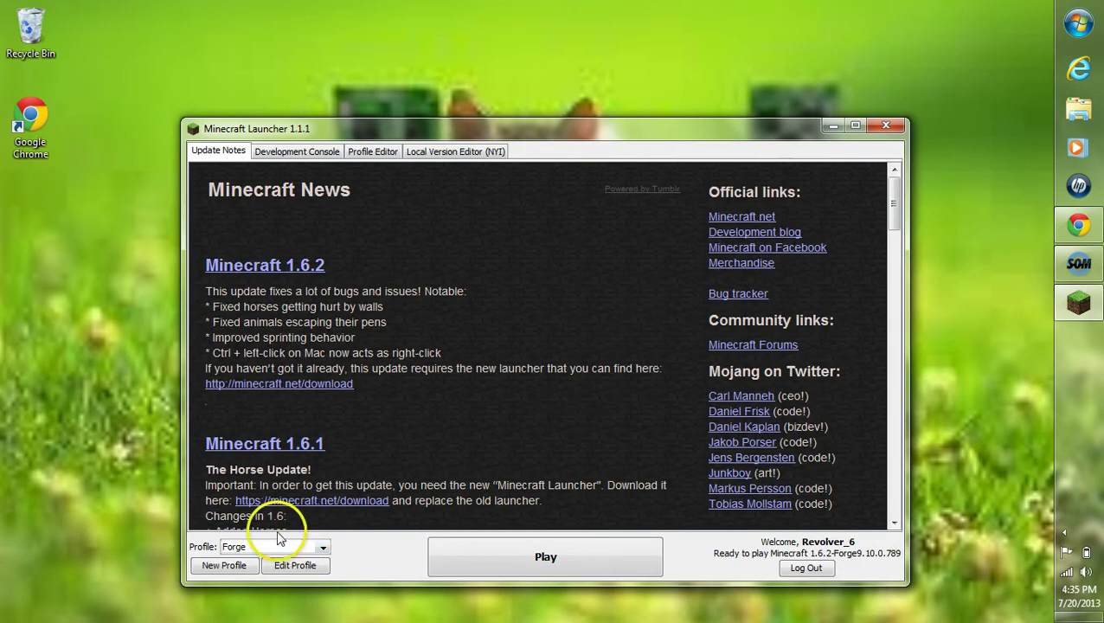
left_click(298, 547)
left_click(233, 563)
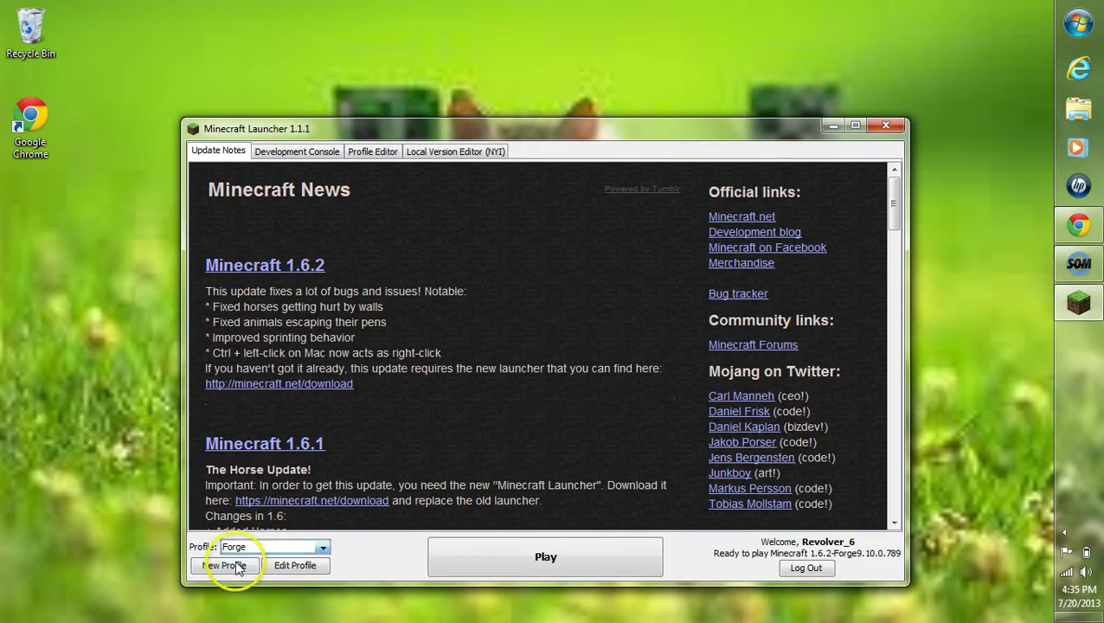
Step: Edit the Forge profile to use version release 1.6.2-Forge9.10.0.789
left_click(294, 565)
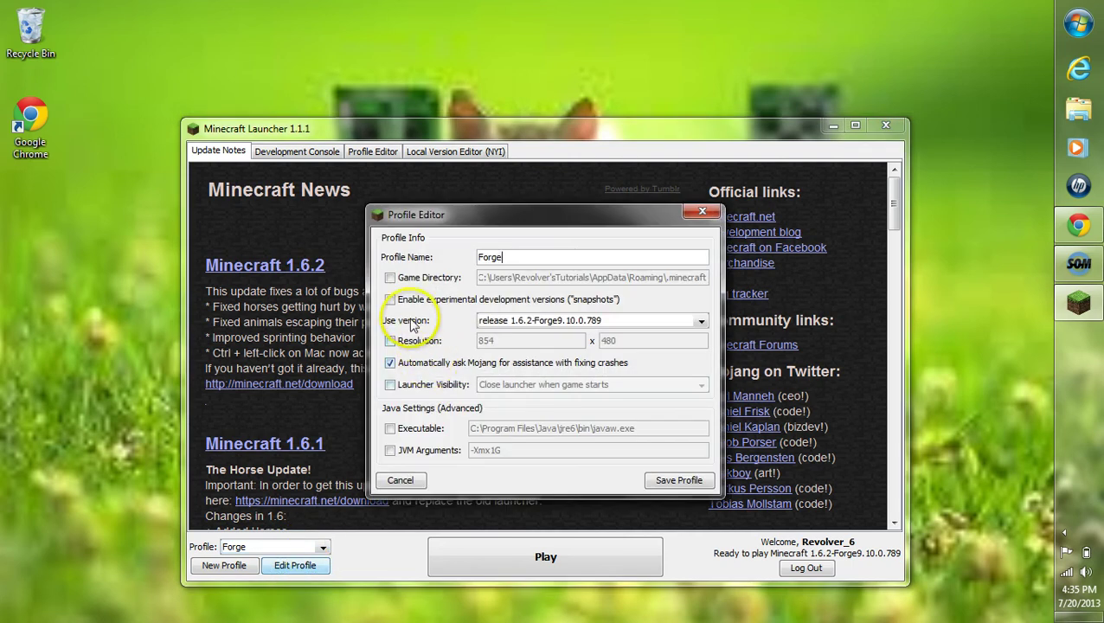
left_click(616, 325)
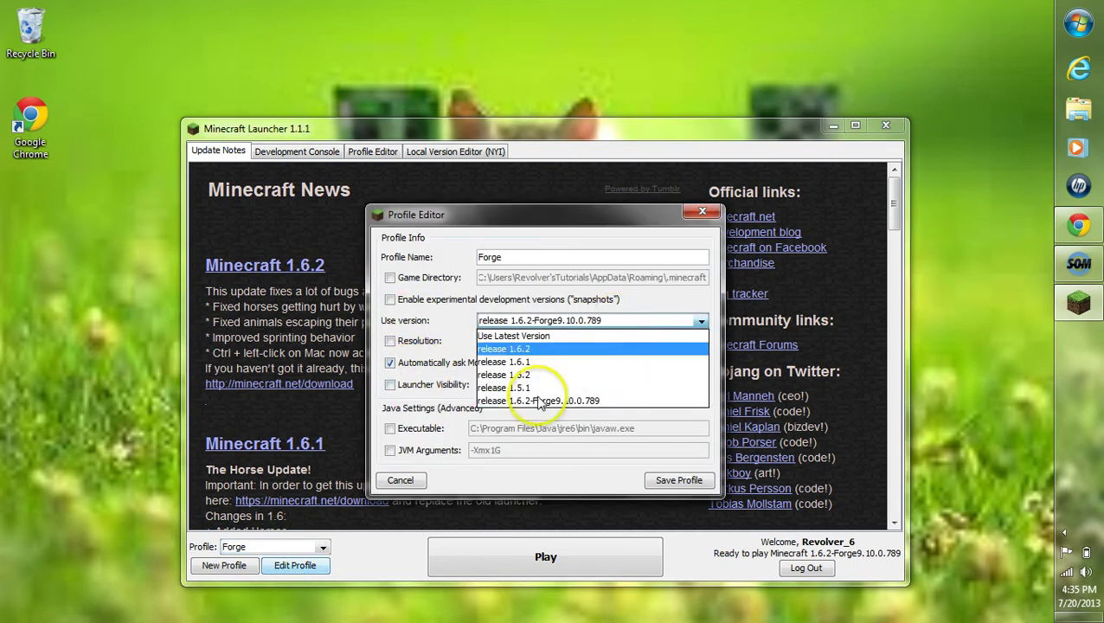
left_click(597, 405)
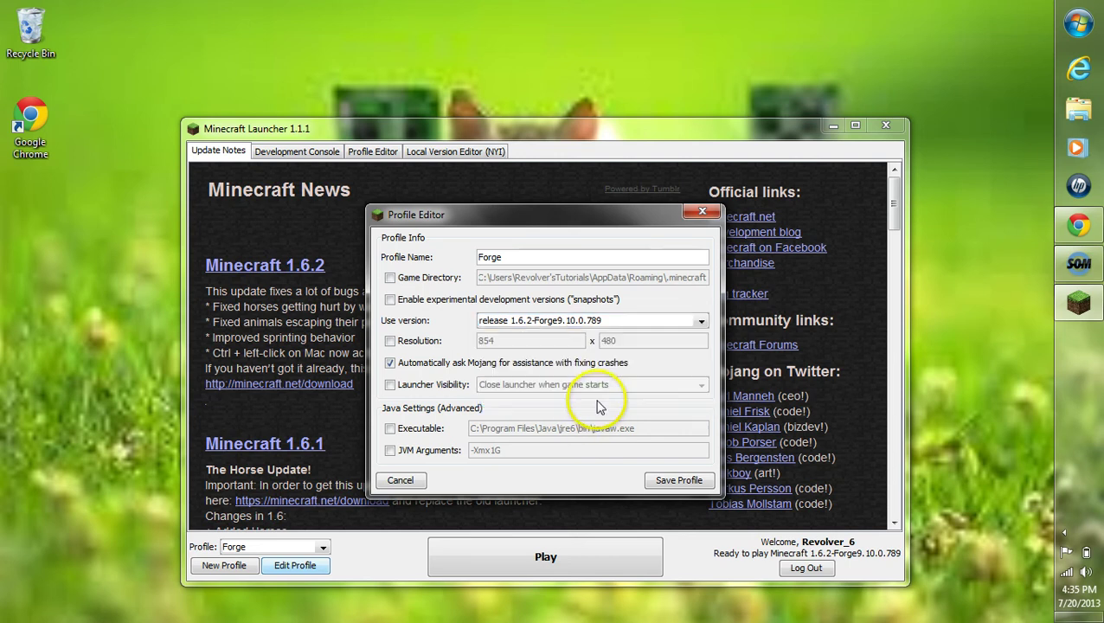
Step: Save the Forge profile and play, reaching the Minecraft 1.6.2 title menu with Forge 9.10.0.789
left_click(667, 483)
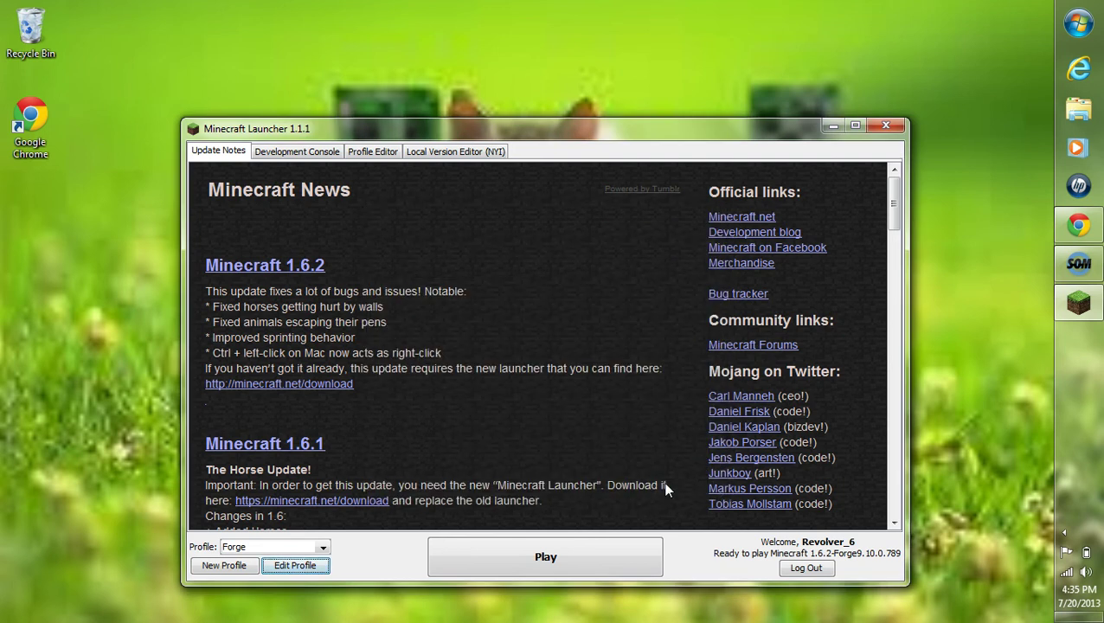
left_click(568, 571)
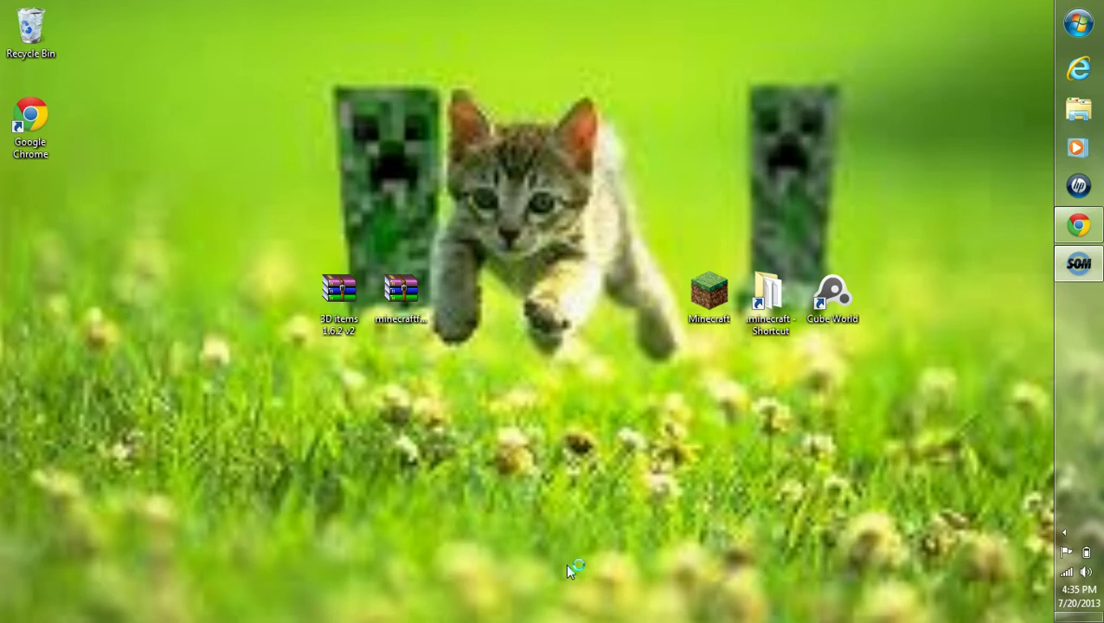
left_click(495, 550)
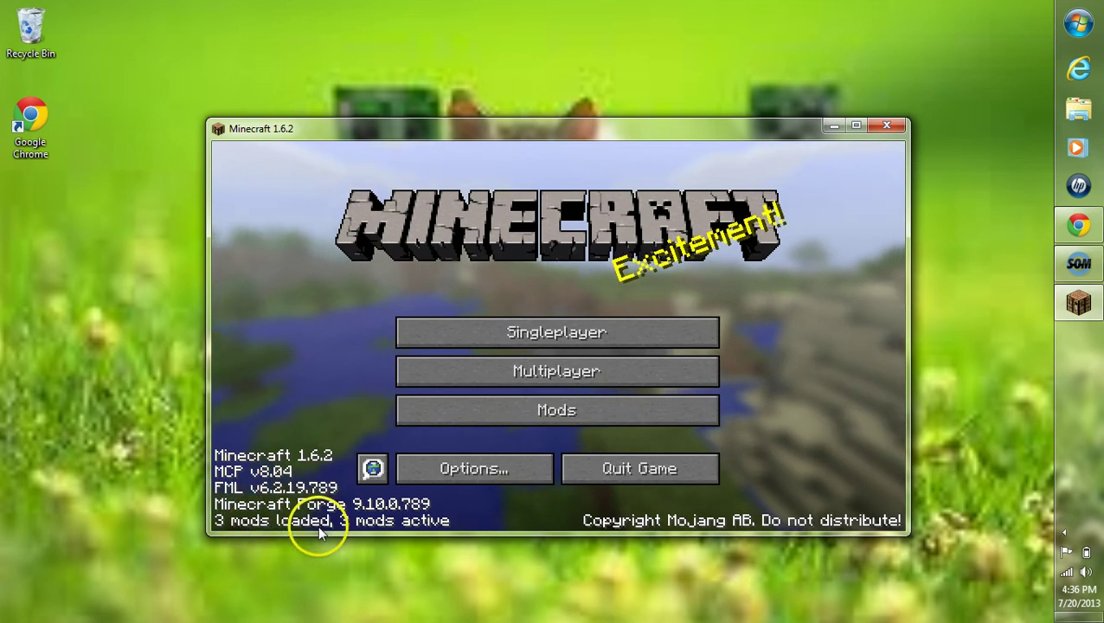
Step: View the Minecraft Forge, Forge Mod Loader and Coder Pack entries, return to the menu, and shift the window left
left_click(517, 412)
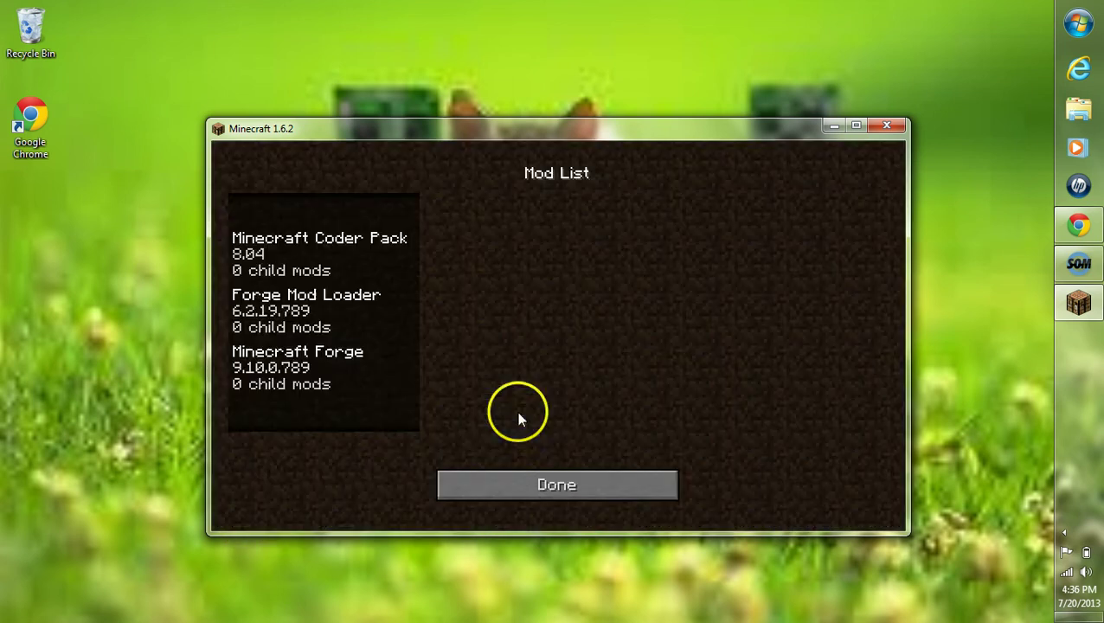
left_click(282, 385)
left_click(270, 310)
left_click(290, 247)
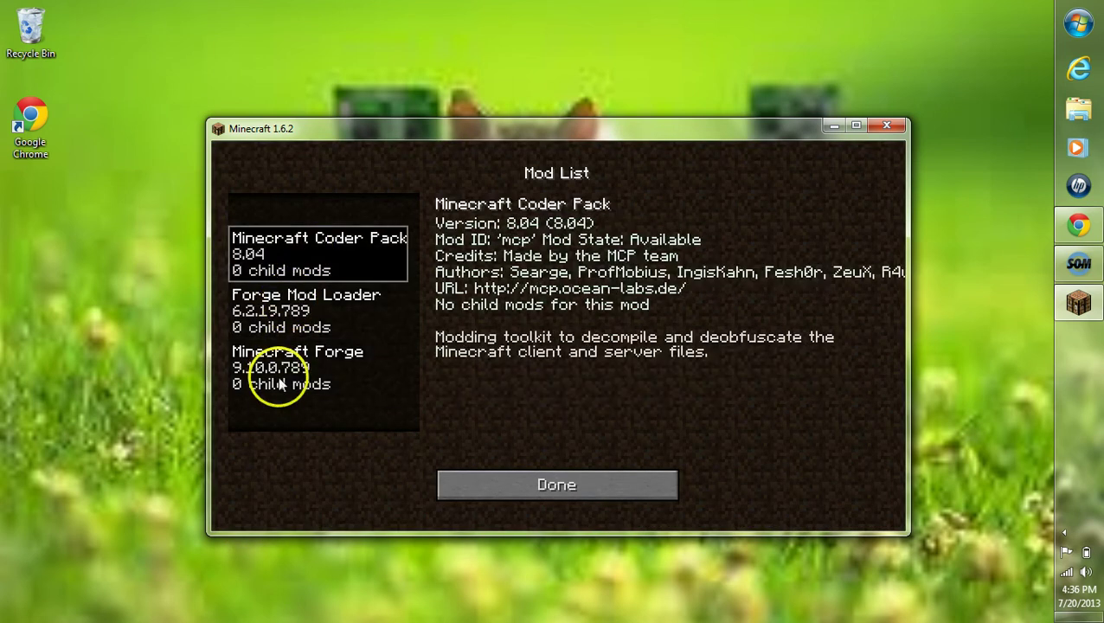
left_click(574, 486)
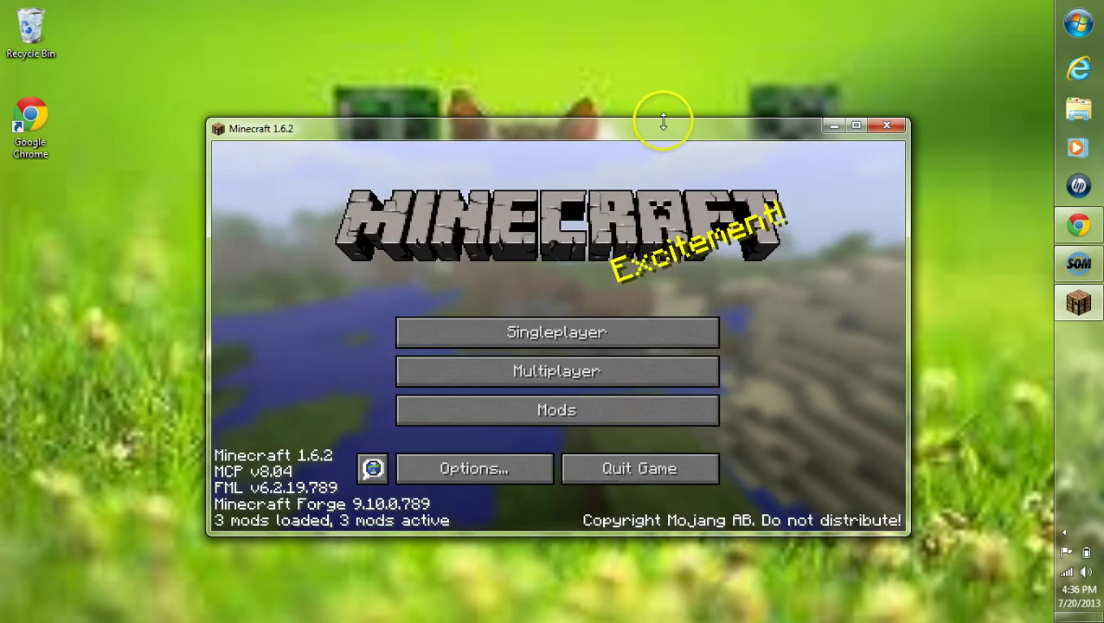
left_click_drag(650, 128, 487, 132)
double_click(769, 295)
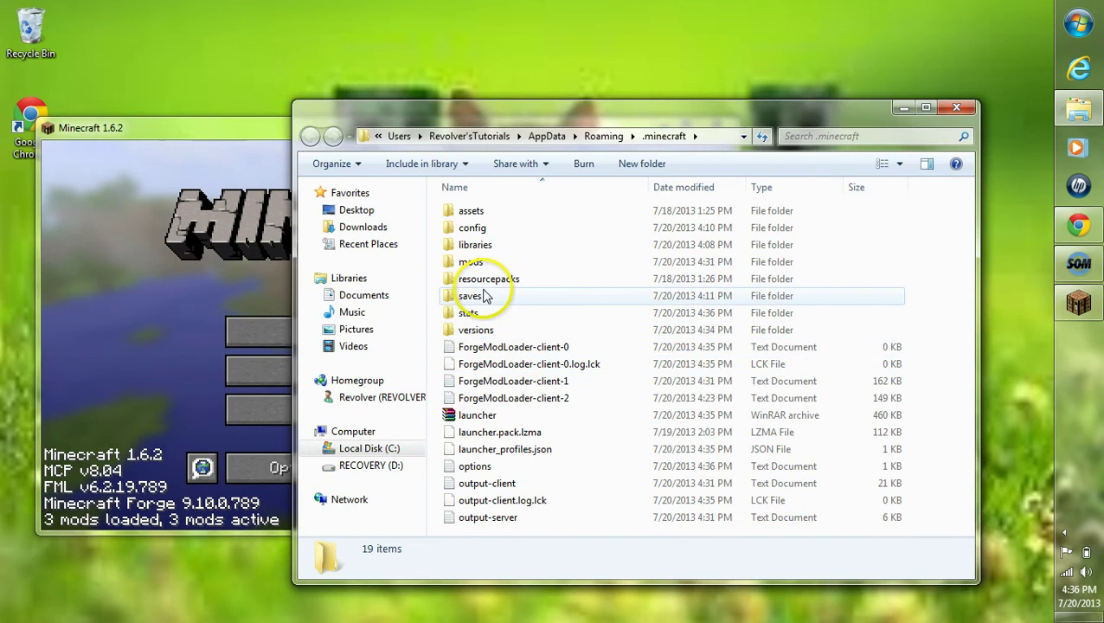
left_click(476, 262)
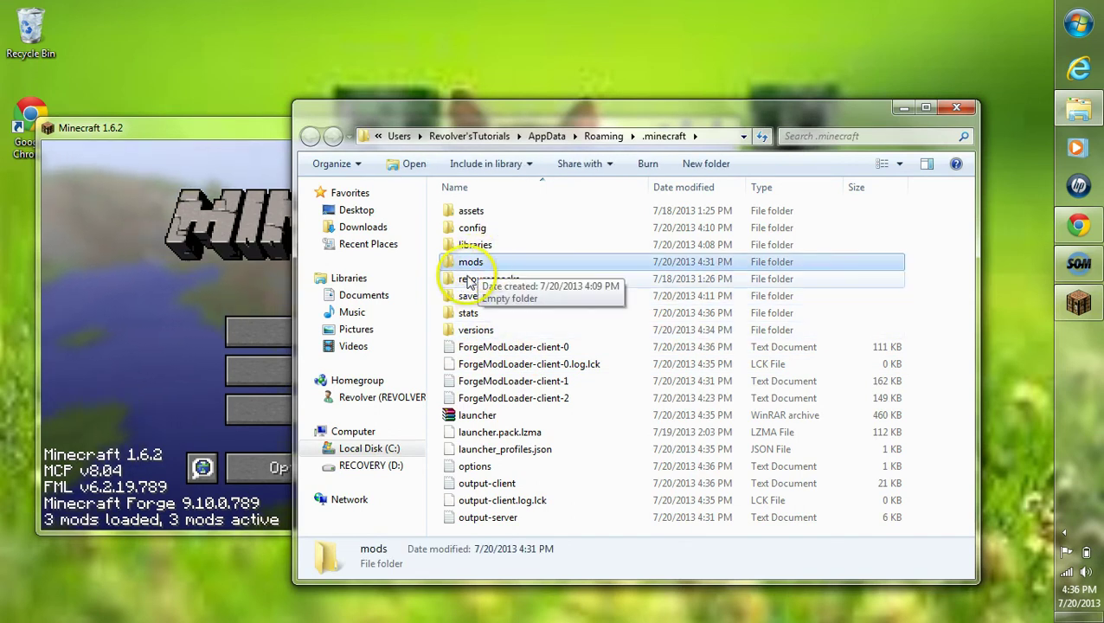
double_click(471, 263)
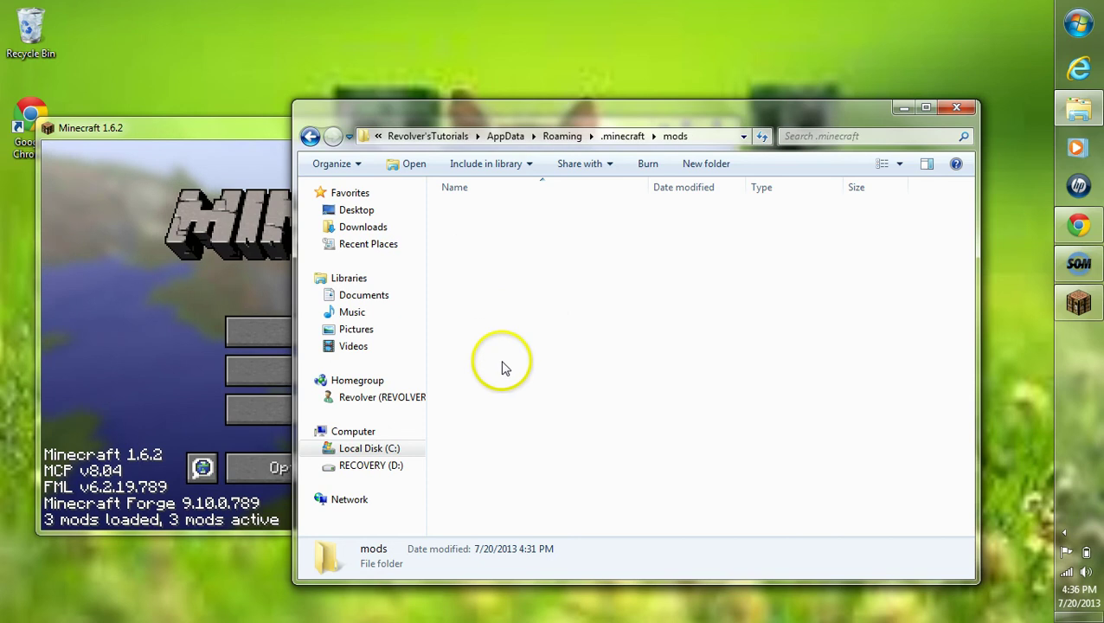
left_click_drag(502, 361, 625, 218)
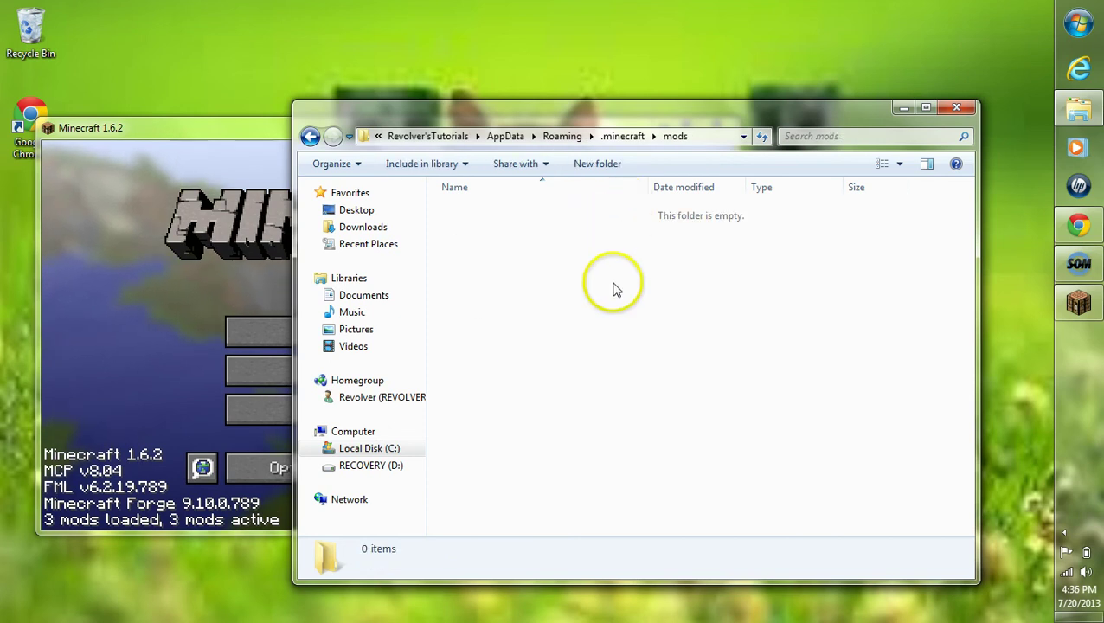
left_click(945, 106)
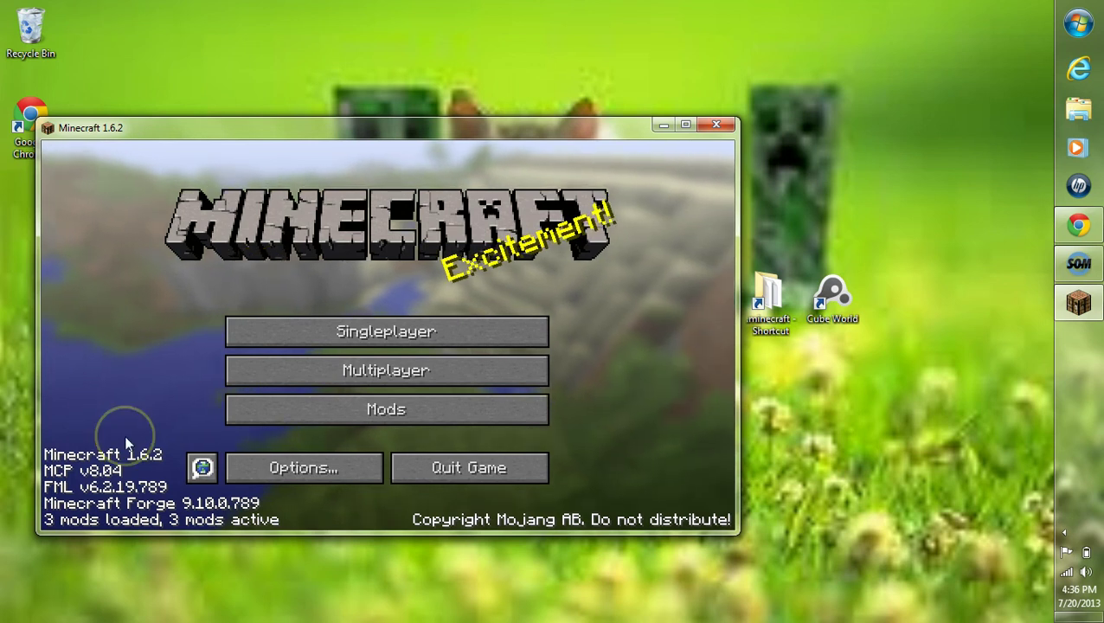
Step: Quit Minecraft and open the %appdata% Roaming folder docked on the right half of the screen
left_click(470, 467)
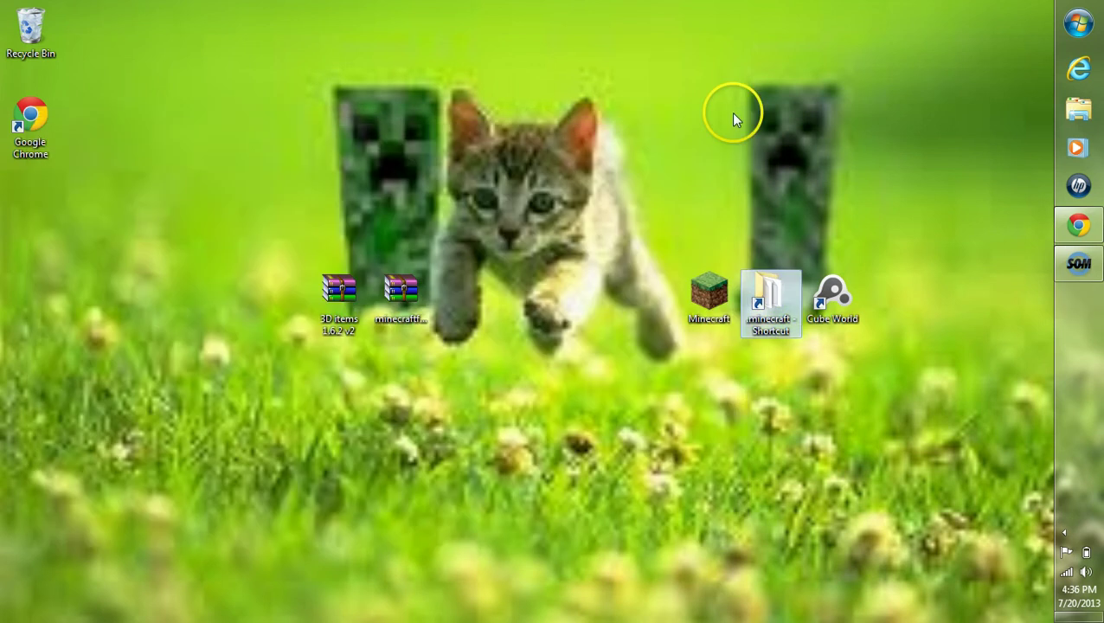
left_click(1072, 26)
left_click(839, 419)
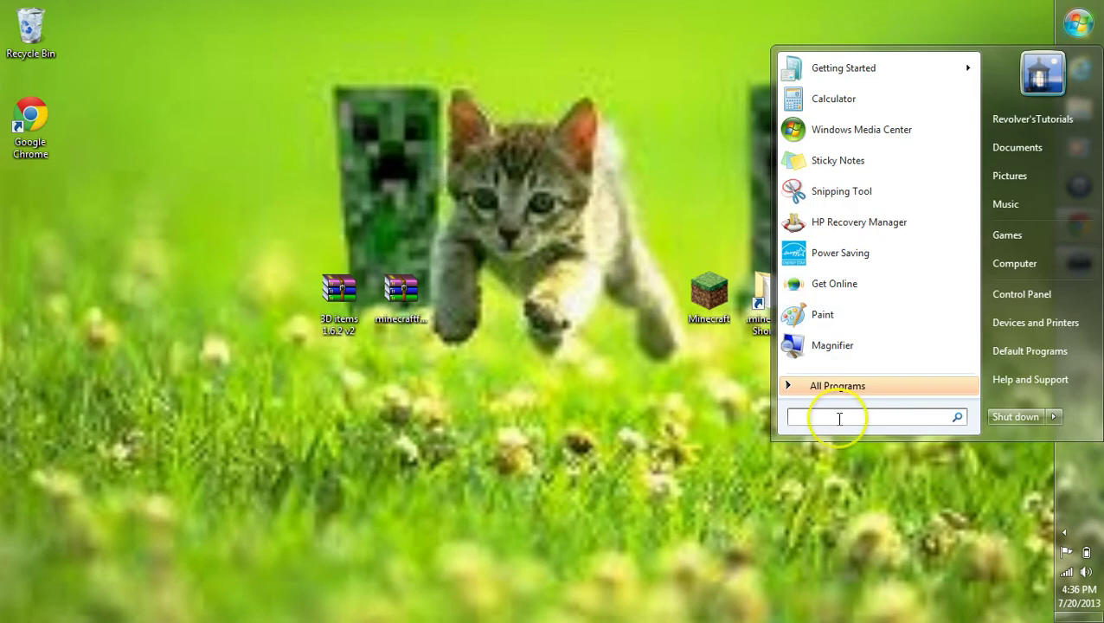
type("%appd")
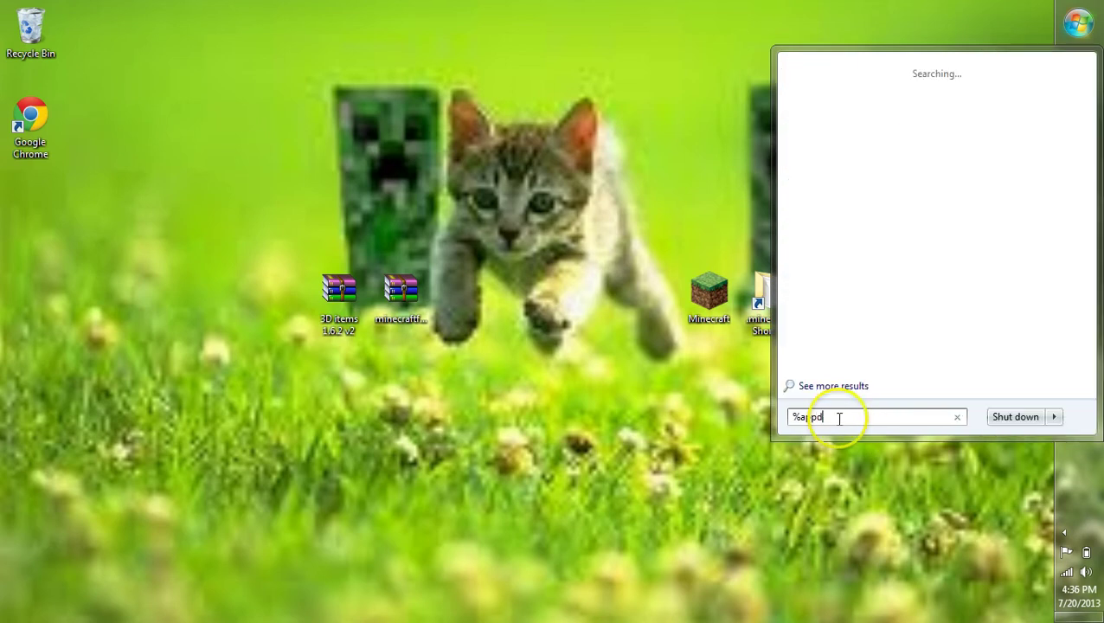
type("ata%")
key("Return")
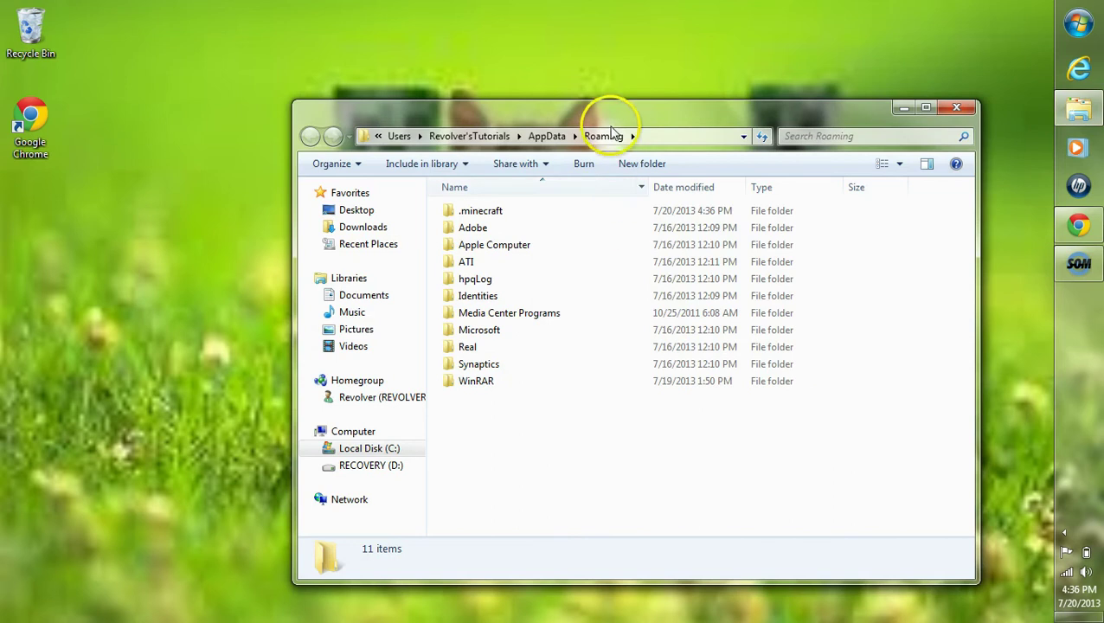
left_click_drag(607, 115, 1064, 184)
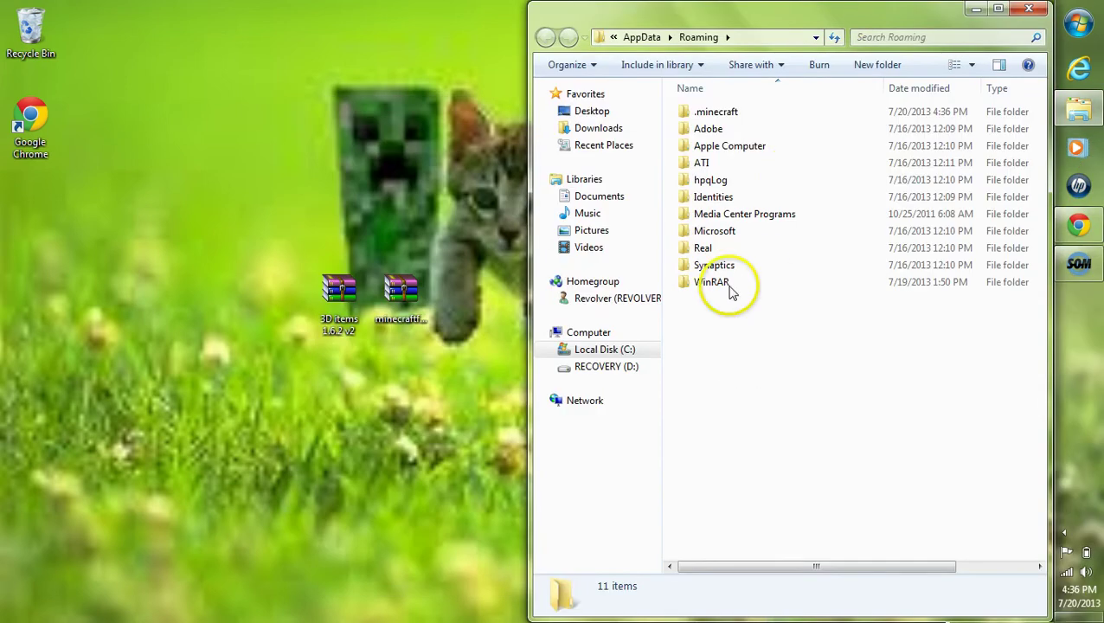
Step: Navigate into the .minecraft folder and then its empty mods folder
left_click(717, 115)
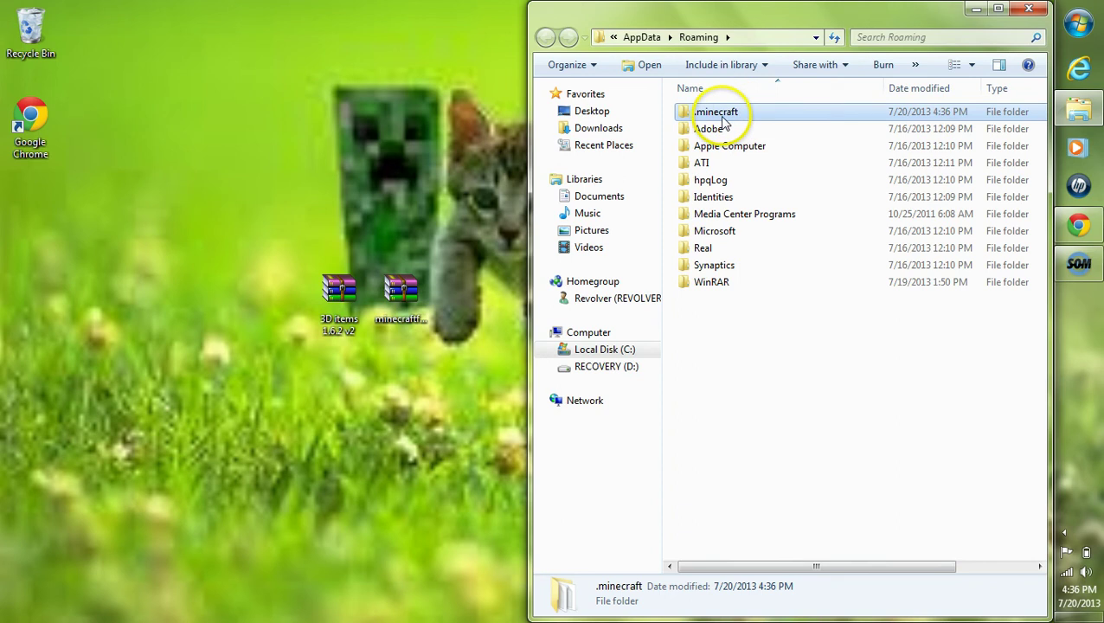
double_click(723, 121)
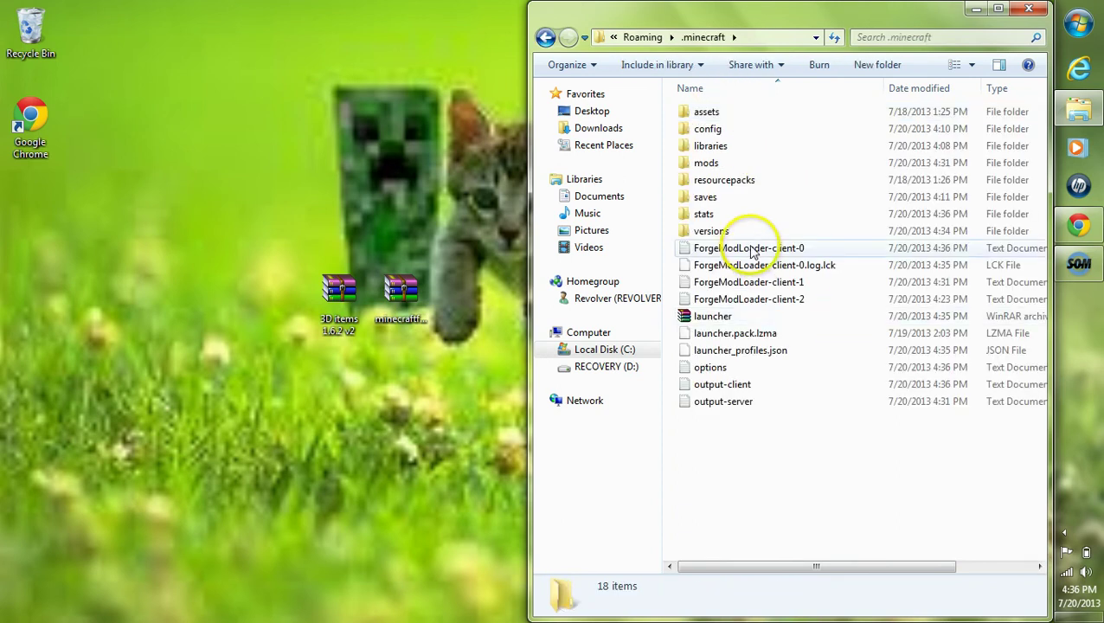
left_click(725, 166)
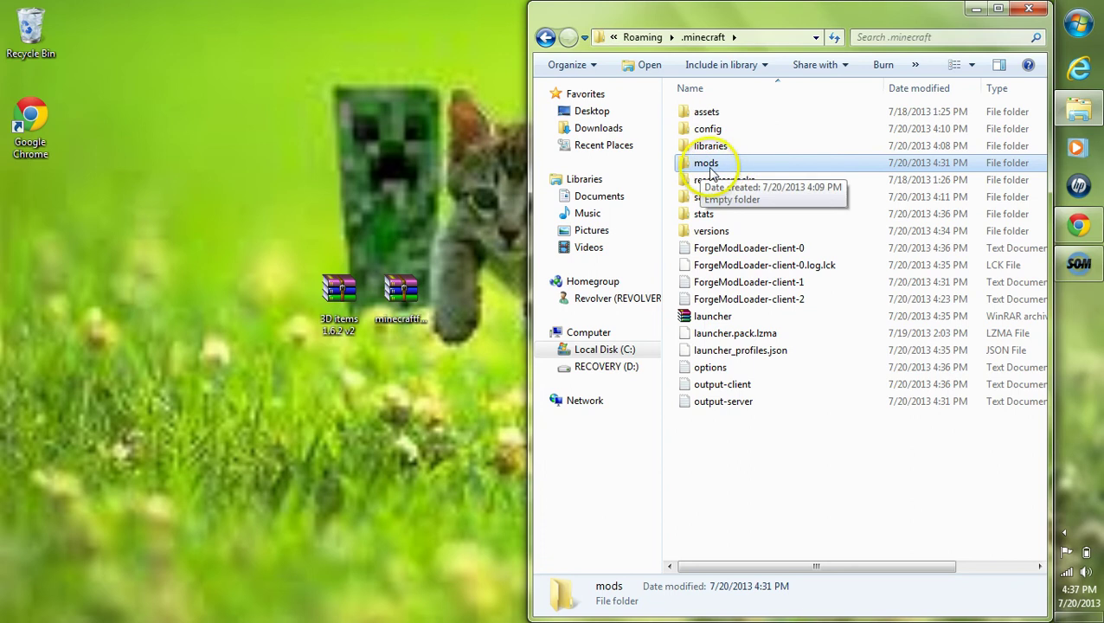
double_click(711, 171)
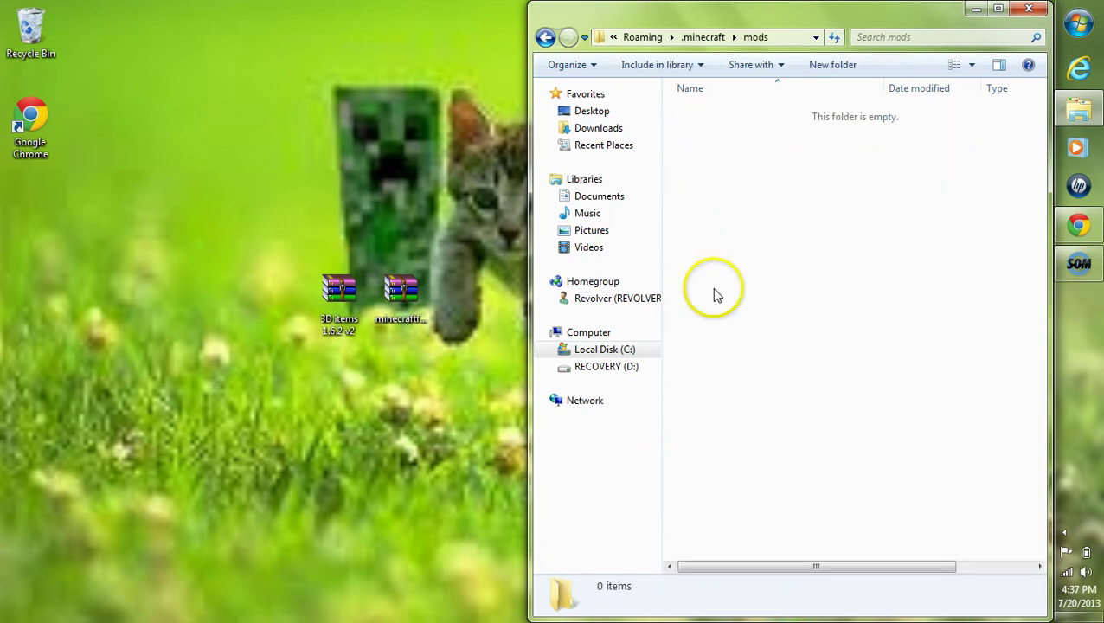
Step: Move the 3D items 1.6.2 v2 zip from the desktop into mods, close the window, and relaunch Minecraft
left_click(338, 312)
left_click_drag(337, 329, 793, 212)
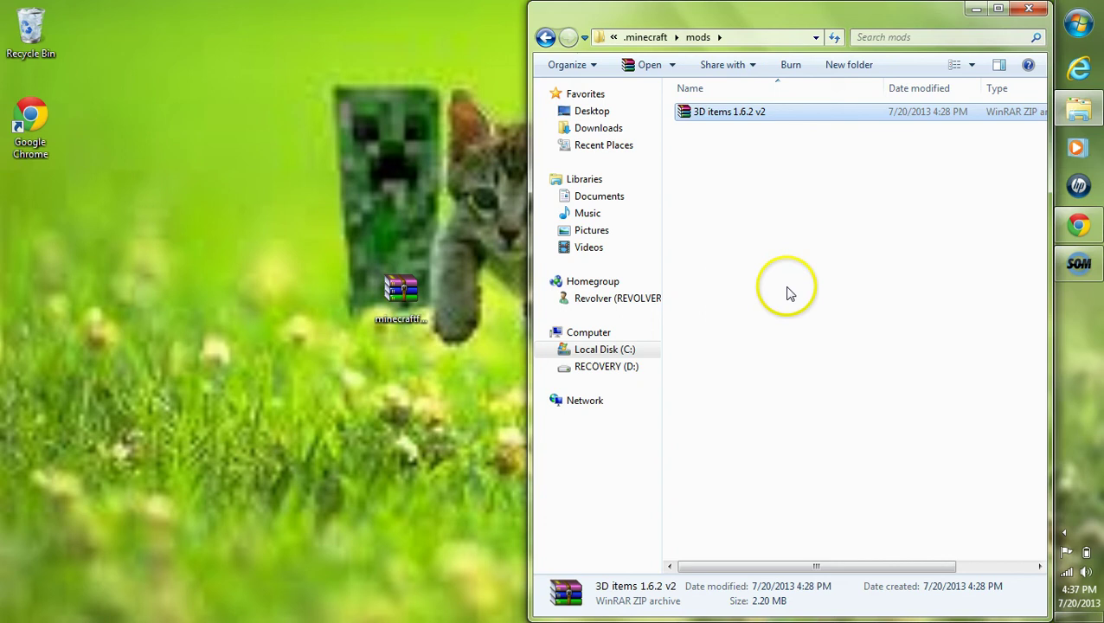
left_click(1028, 8)
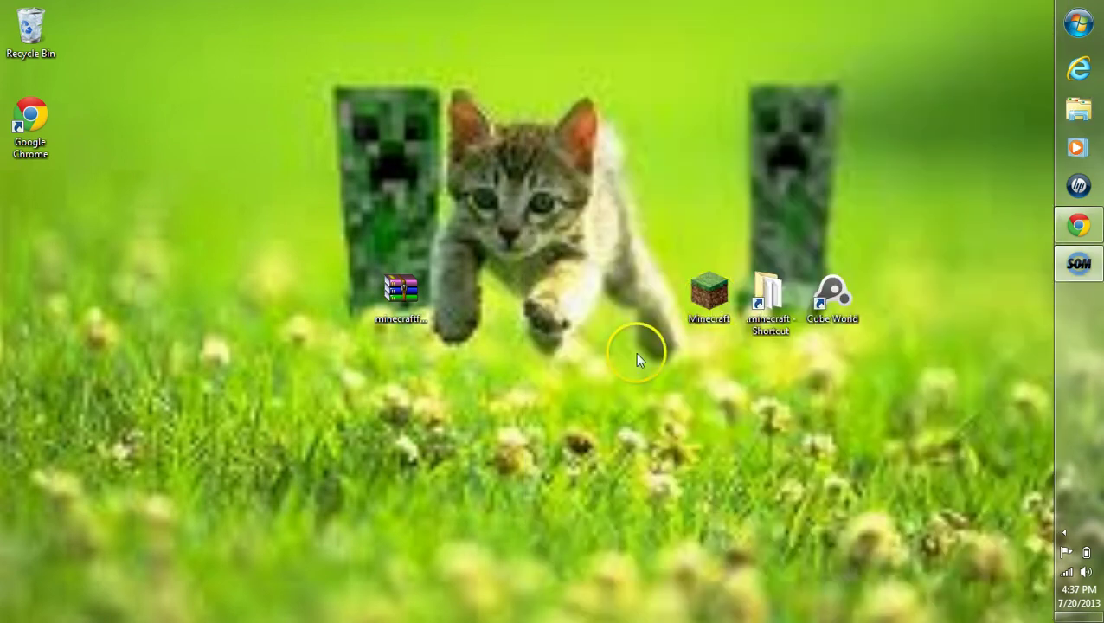
double_click(709, 296)
Step: Allow the launcher to run, keep the Forge profile selected, and start Minecraft 1.6.2
left_click(572, 401)
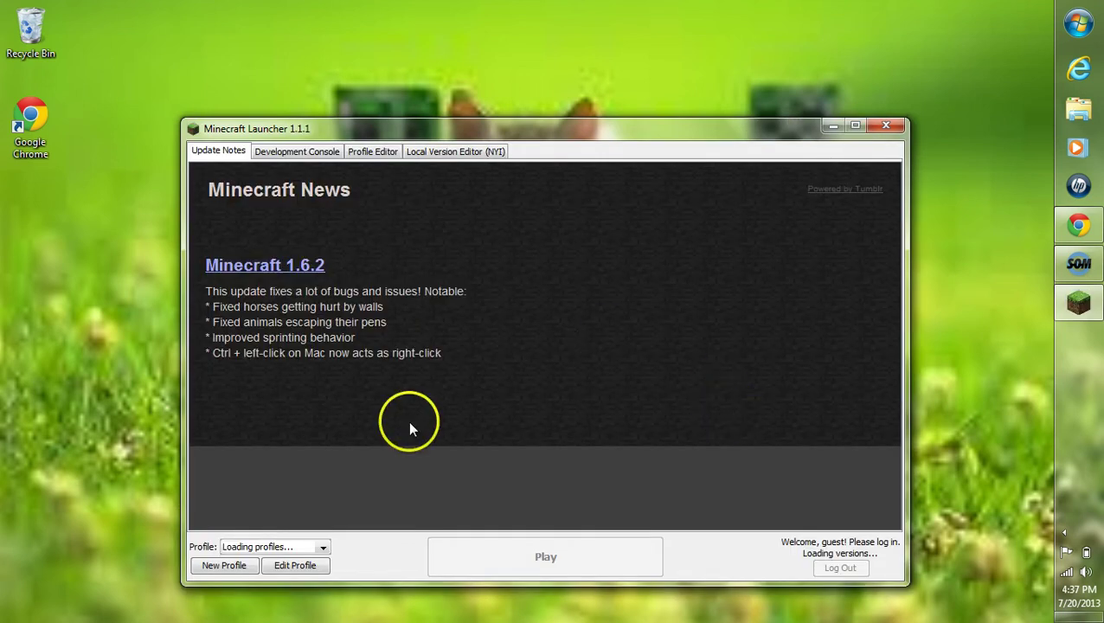
left_click(322, 548)
left_click(298, 574)
left_click(562, 558)
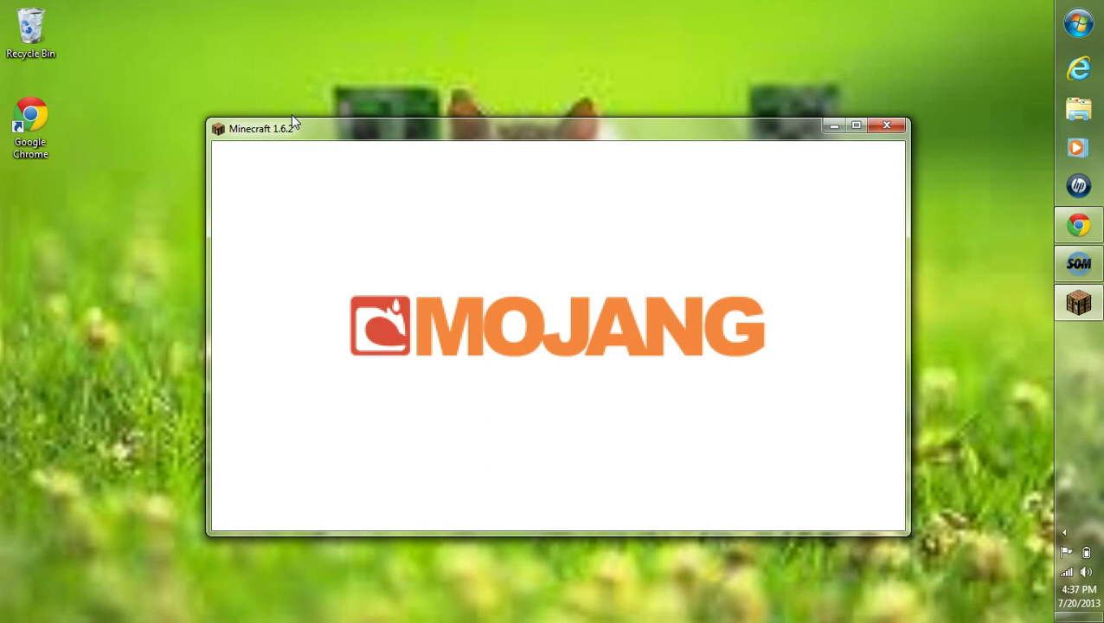
Step: Leave the Select World screen and return to the Minecraft main menu
left_click(207, 181)
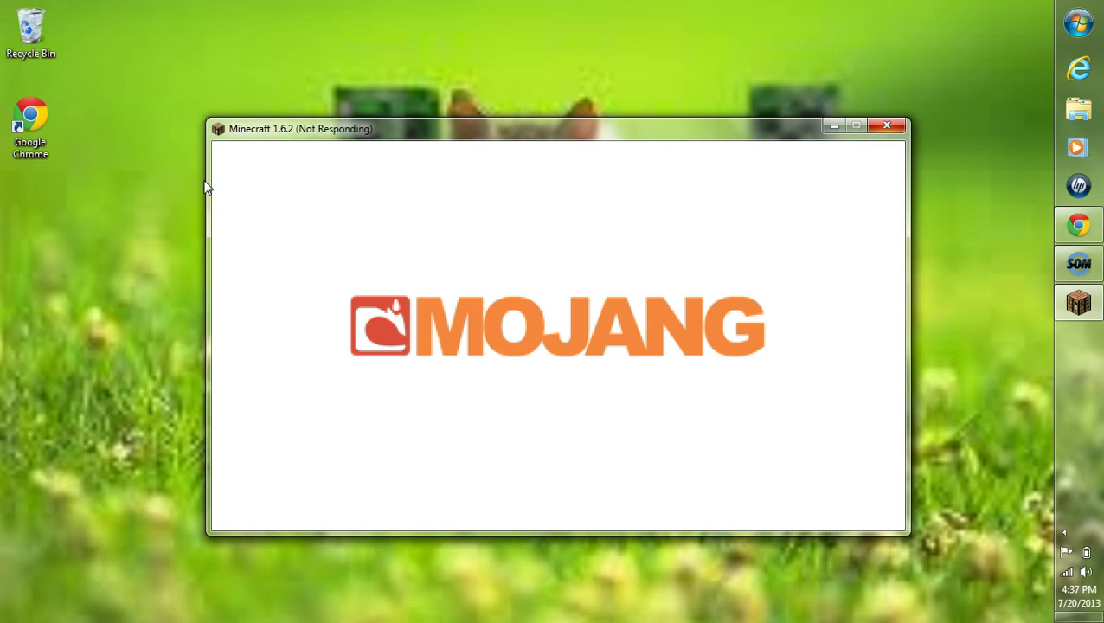
left_click(572, 328)
left_click(532, 230)
left_click(540, 234)
left_click(264, 121)
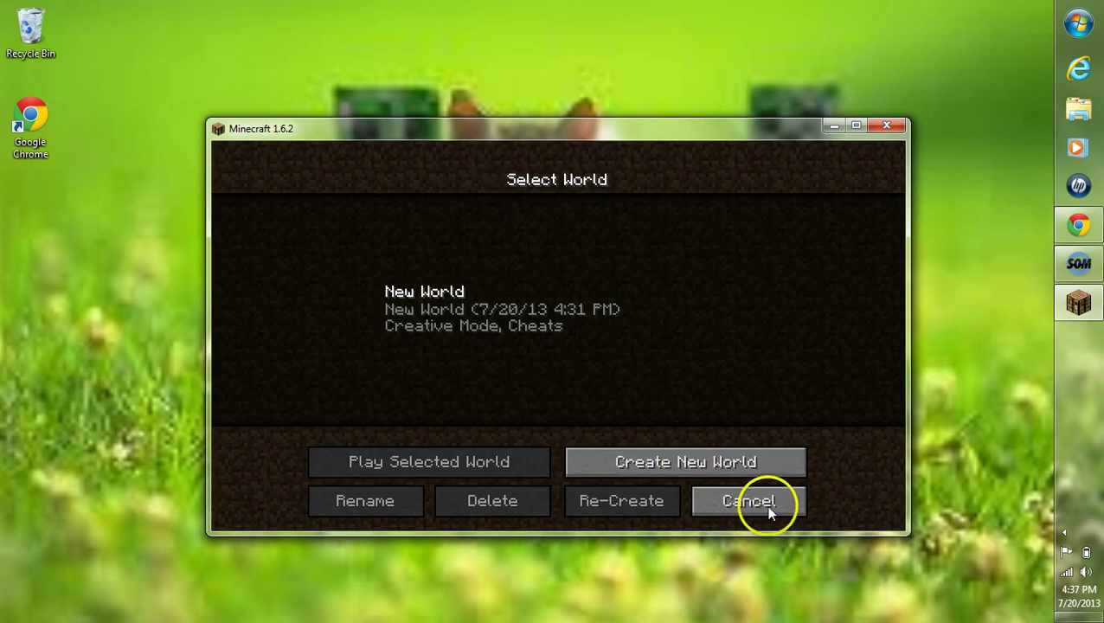
left_click(767, 506)
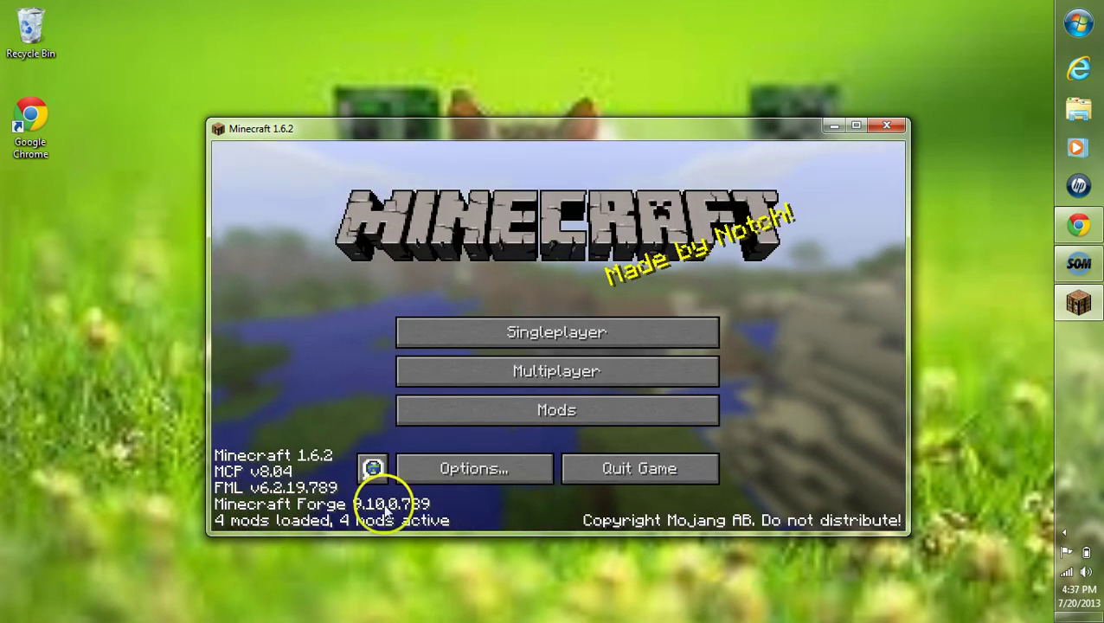
Step: Check the mod list to confirm 3ditems appears among the 4 loaded mods
left_click(497, 409)
left_click(257, 403)
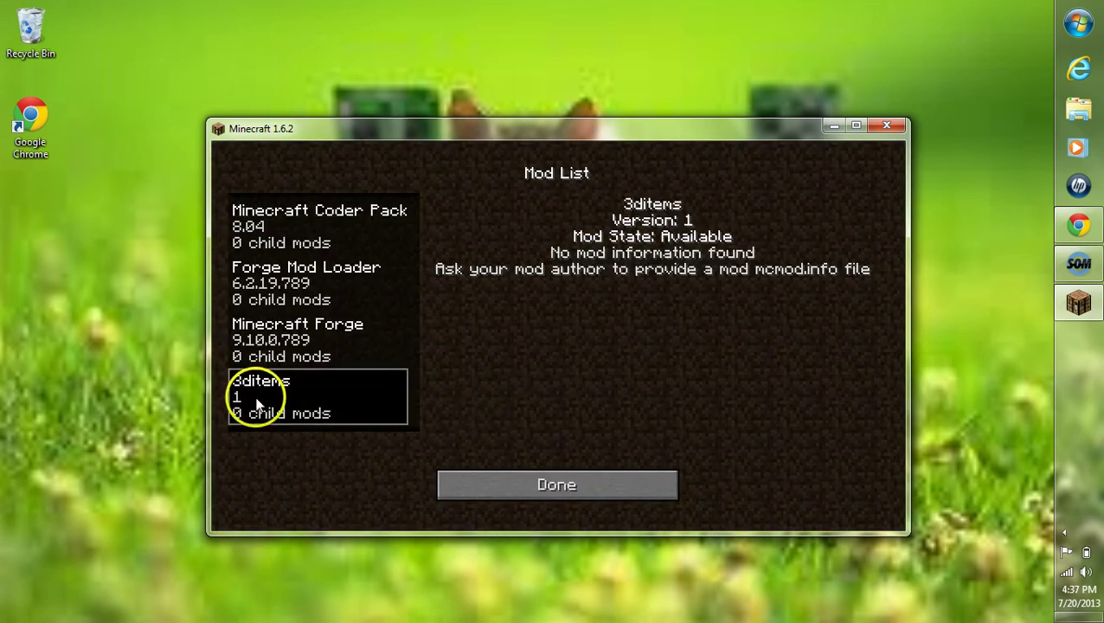
left_click(570, 483)
Step: Load the New World from the singleplayer world list
left_click(476, 259)
left_click(509, 310)
left_click(508, 310)
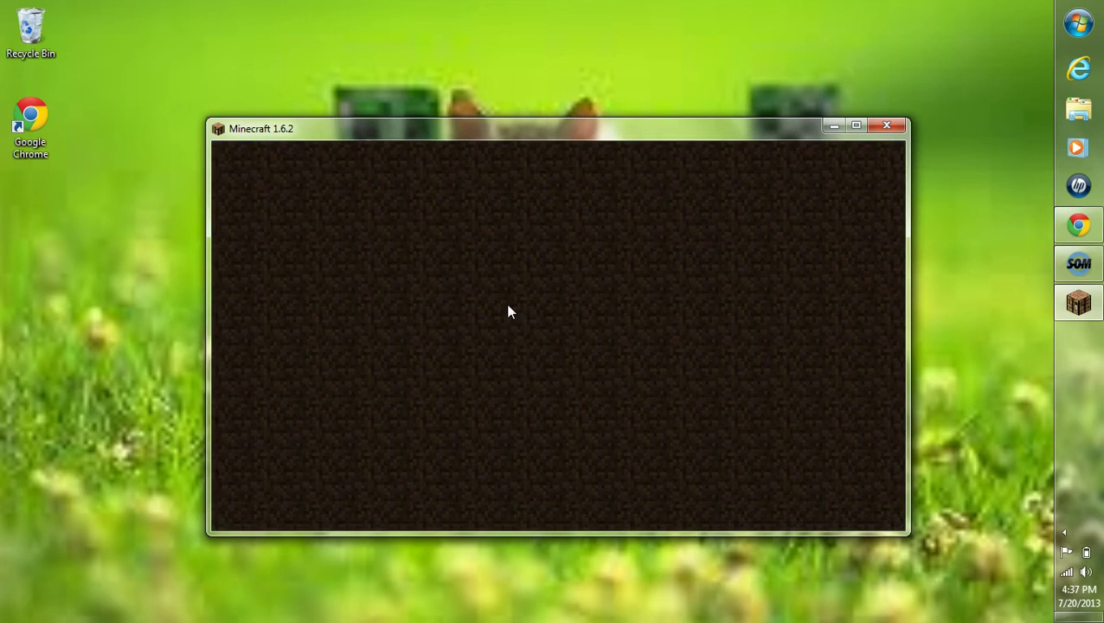
Step: Cycle through the Diamond Sword, Water Bucket, Brick and Diamond to see them held in 3D
left_click(557, 334)
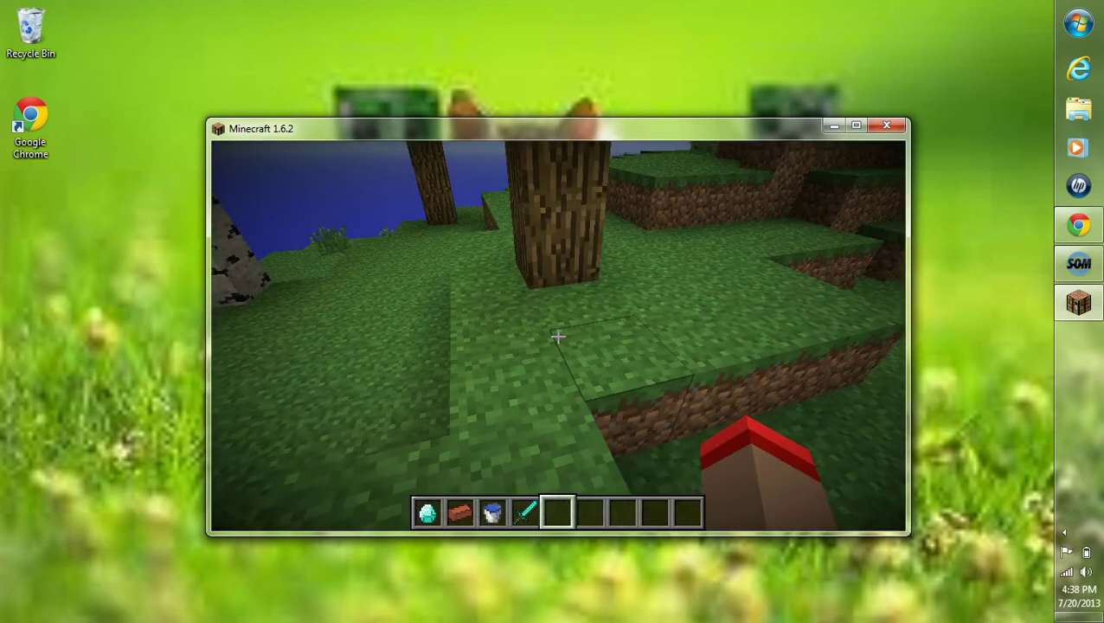
key("4")
left_click(557, 335)
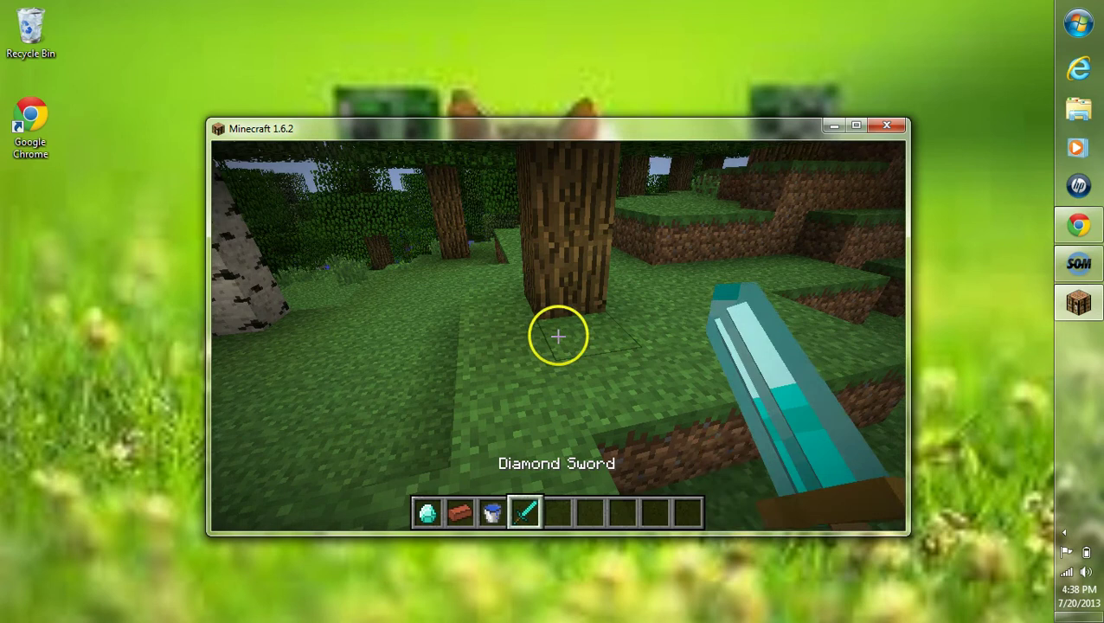
key("3")
key("2")
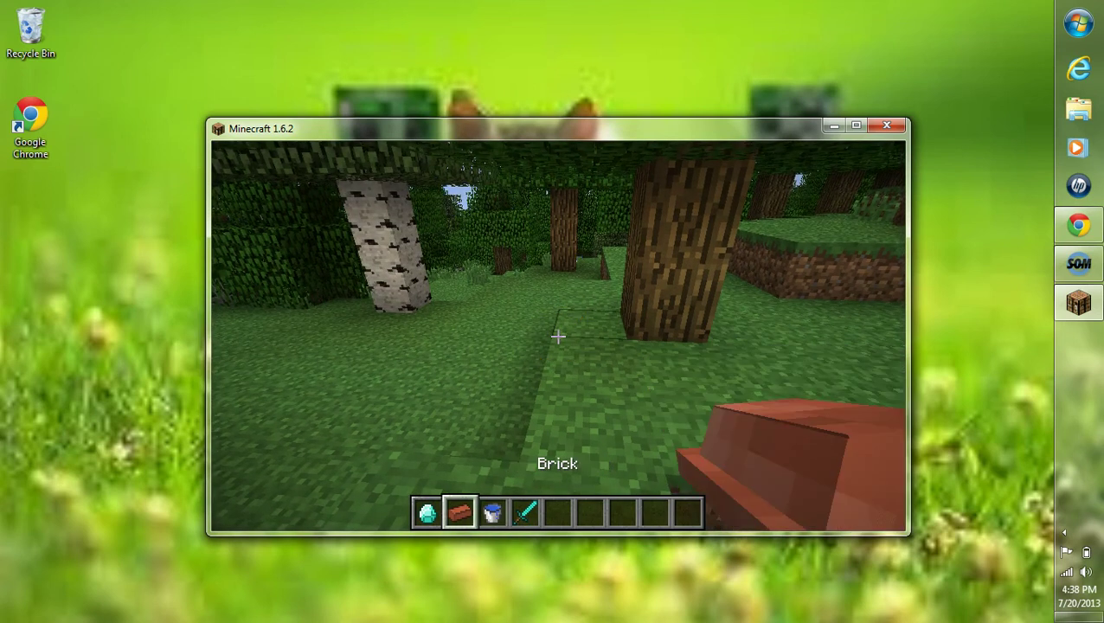
key("1")
key("4")
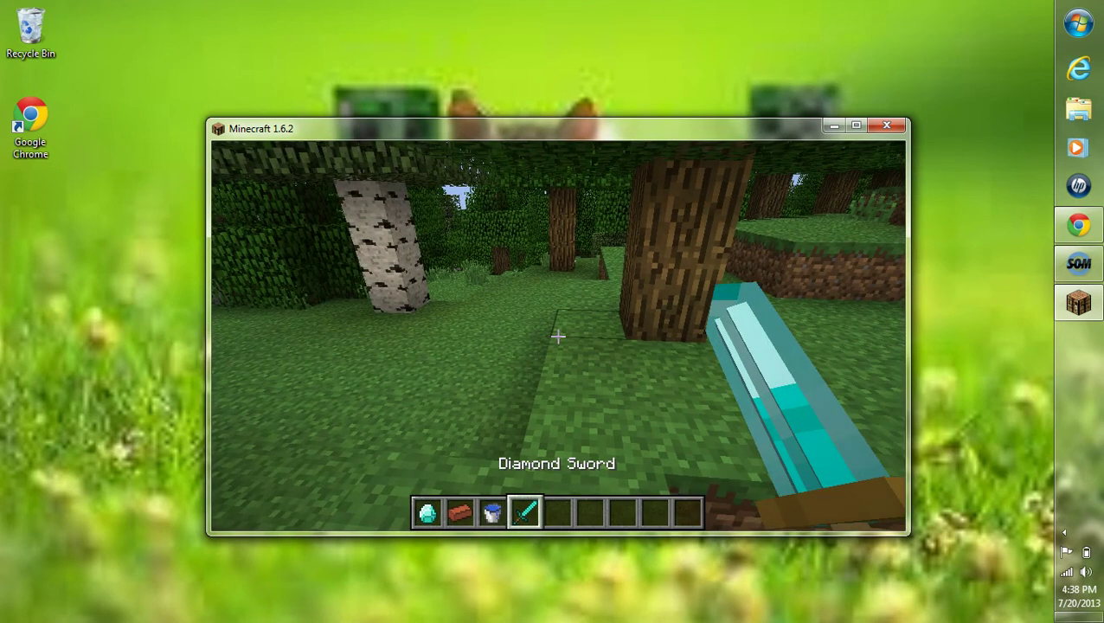
Step: Drop the Diamond Sword, Water Bucket, Brick and Diamond on the ground, then save and quit to title
key("q")
key("3")
left_click(557, 336)
key("q")
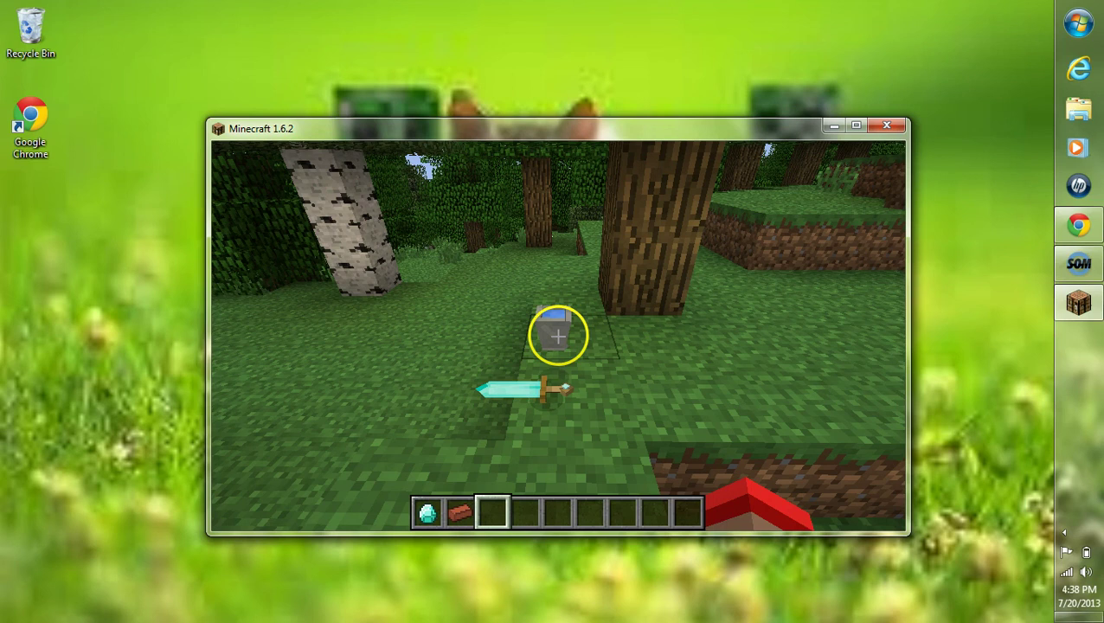
key("2")
key("q")
key("1")
key("q")
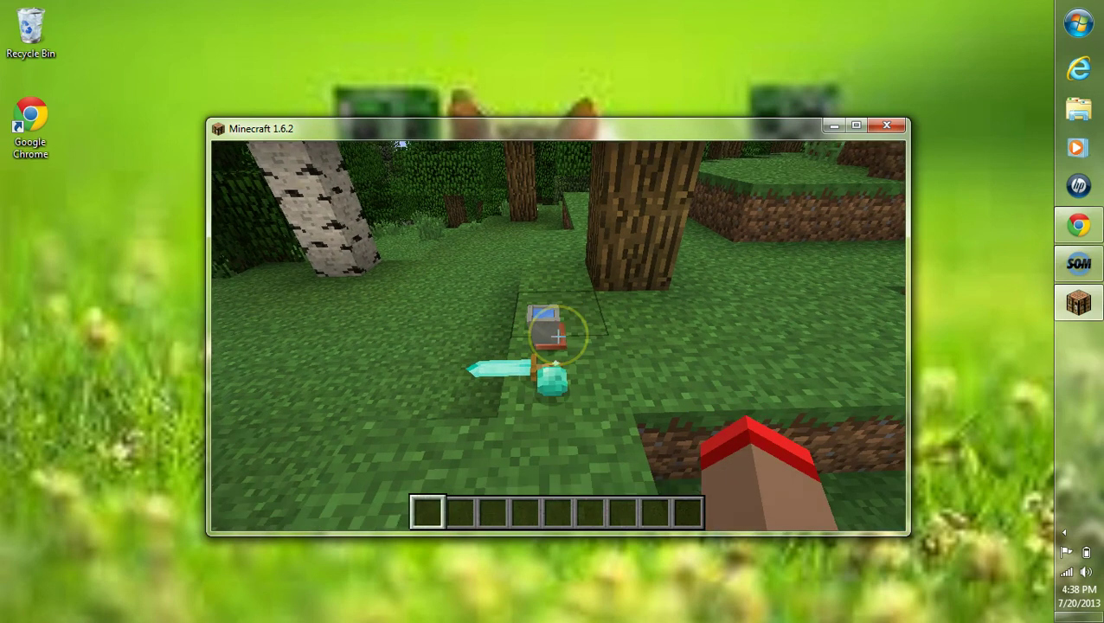
key("Escape")
left_click(522, 427)
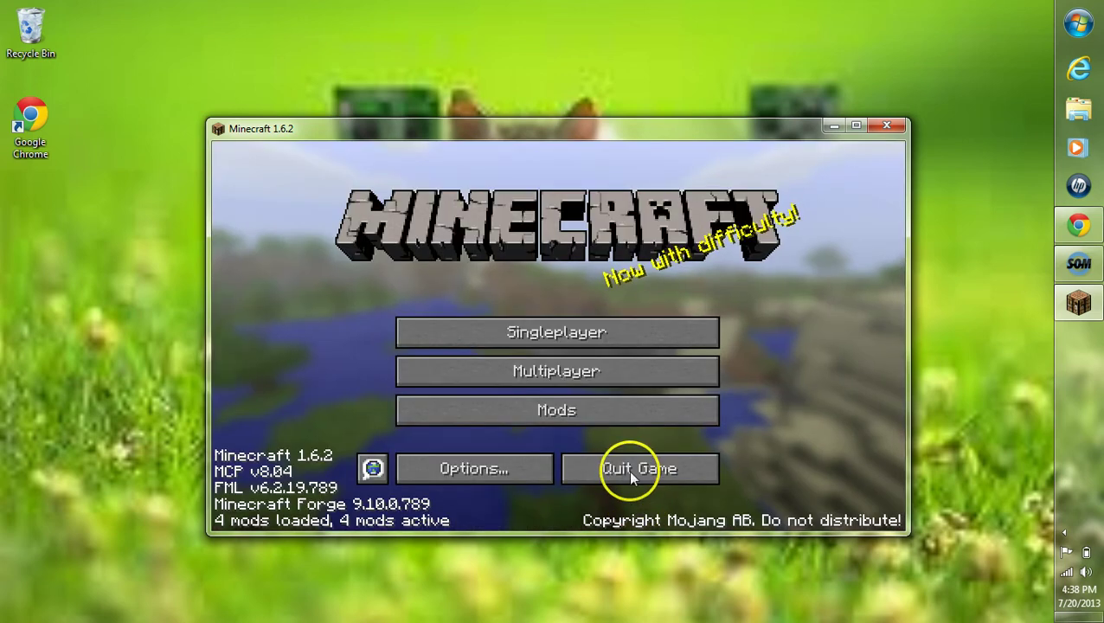
Step: Quit Minecraft from the title menu and clear the desktop selection
left_click(628, 470)
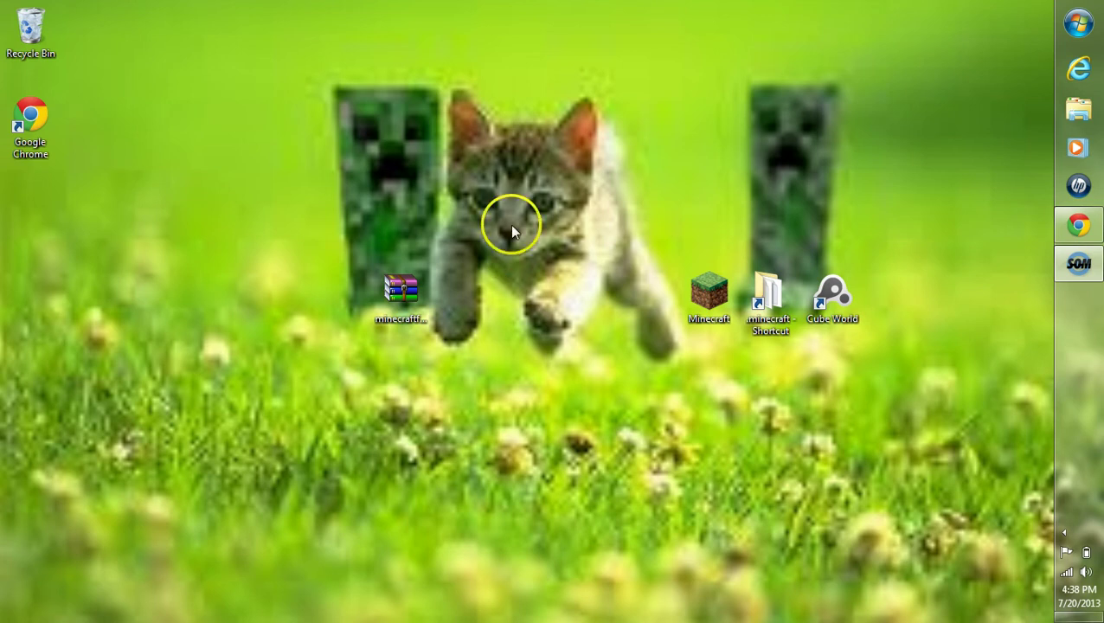
mouse_move(524, 198)
left_mouse_down()
mouse_move(270, 468)
mouse_move(378, 331)
mouse_move(517, 197)
left_mouse_up()
left_click(551, 173)
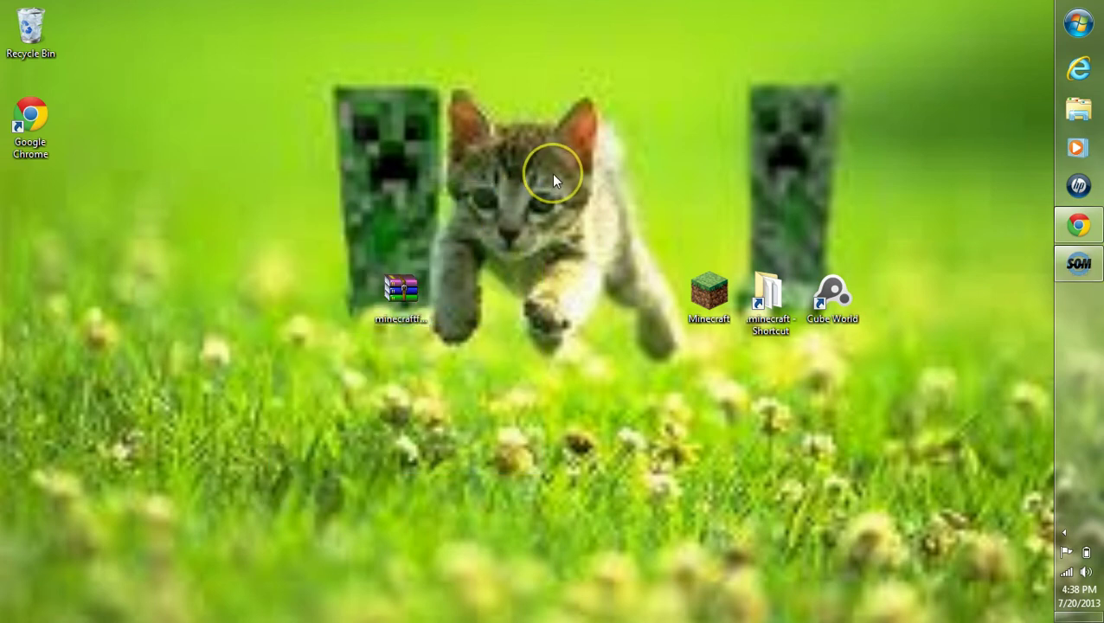